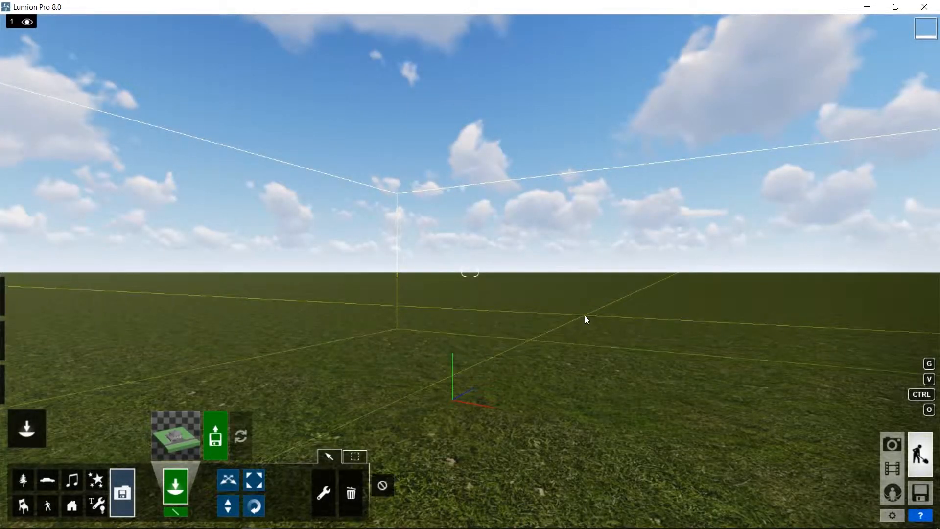
Place the imported Modern_House#23 model on the grass terrain and back away until the house front is in view.
click(585, 316)
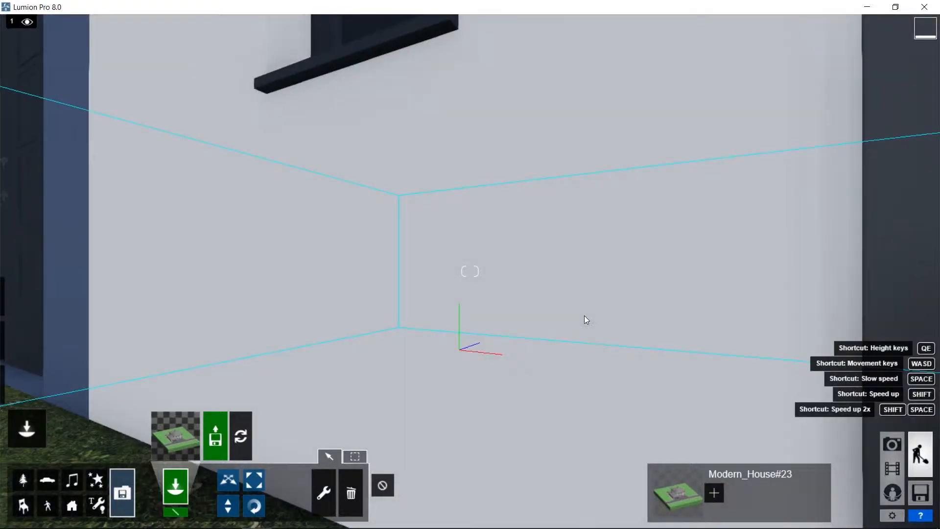
key(s)
key(s)
key(s)
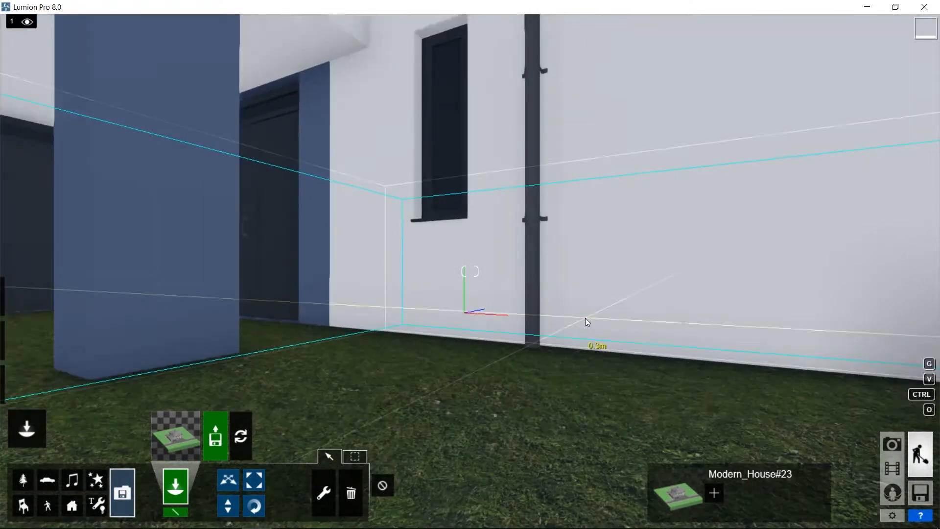
key(s)
key(s)
key(s)
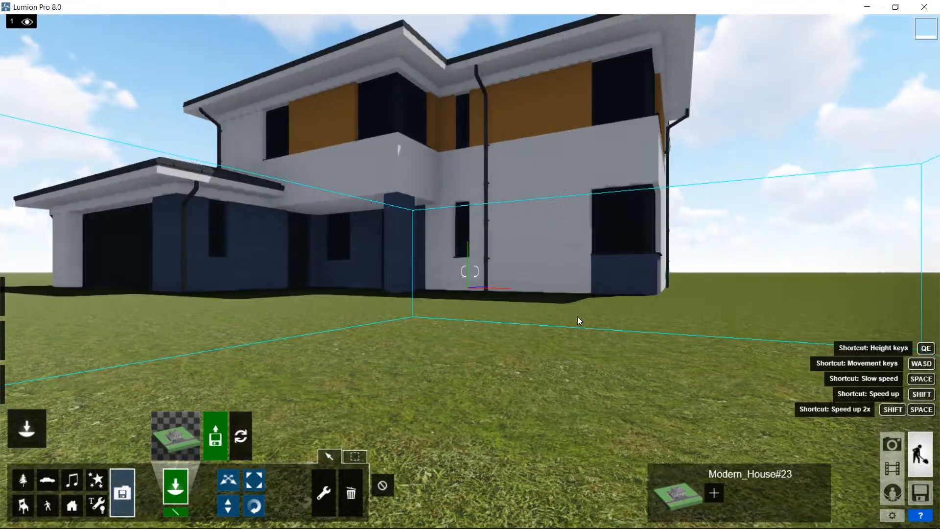
Raise the house model slightly so its green lawn and paving edges sit above the terrain.
click(236, 501)
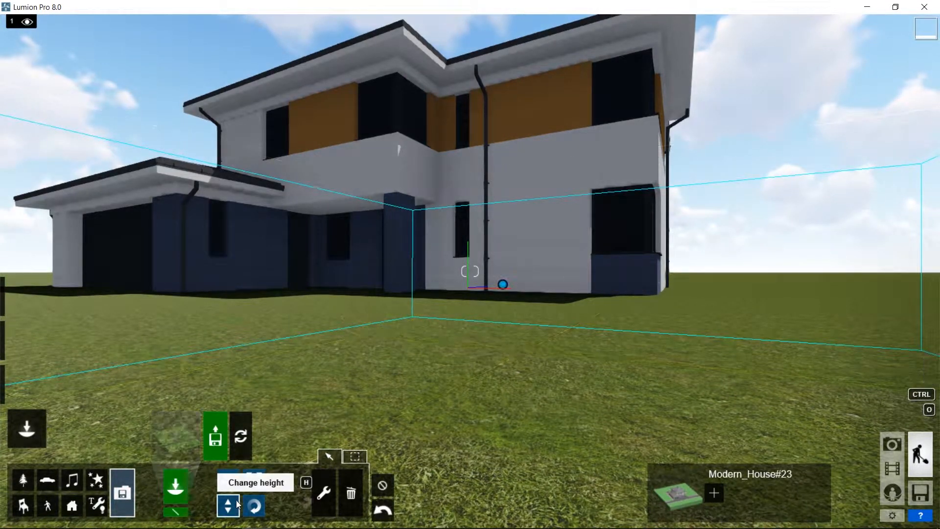
drag(503, 286, 507, 268)
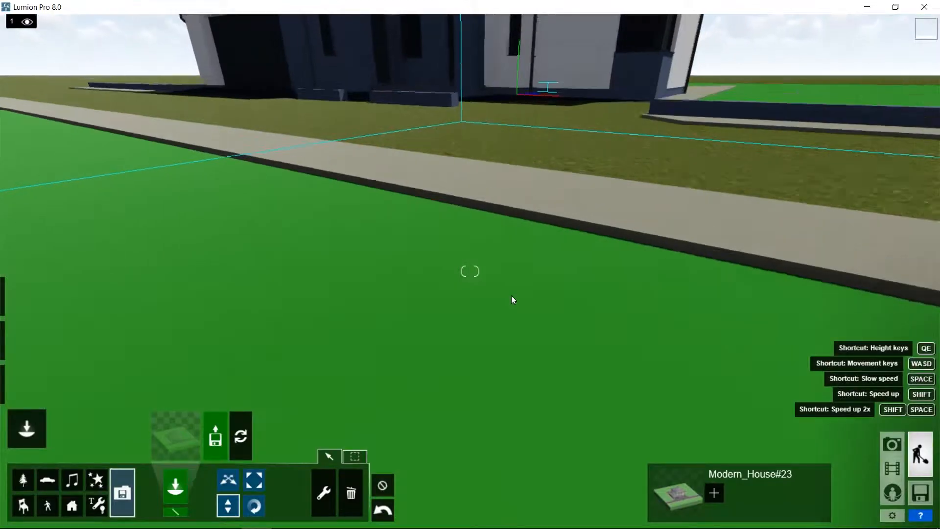
key(s)
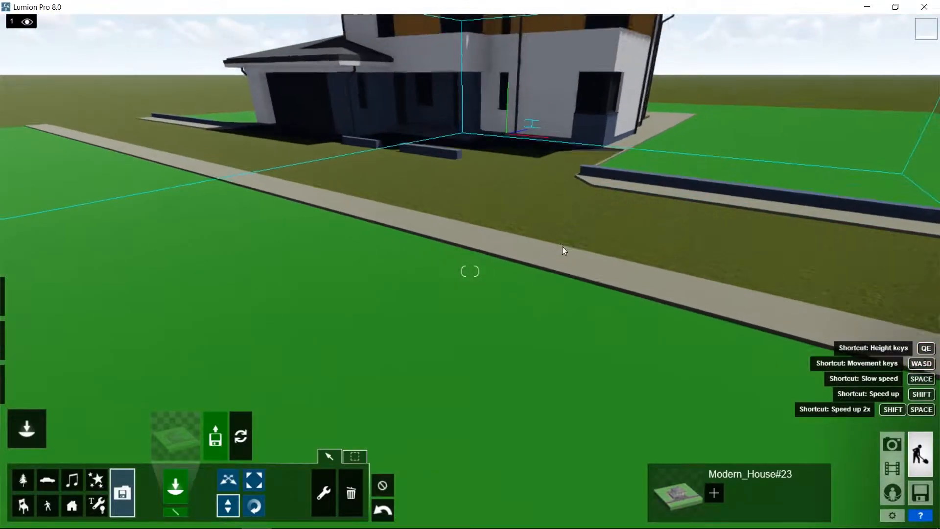
key(s)
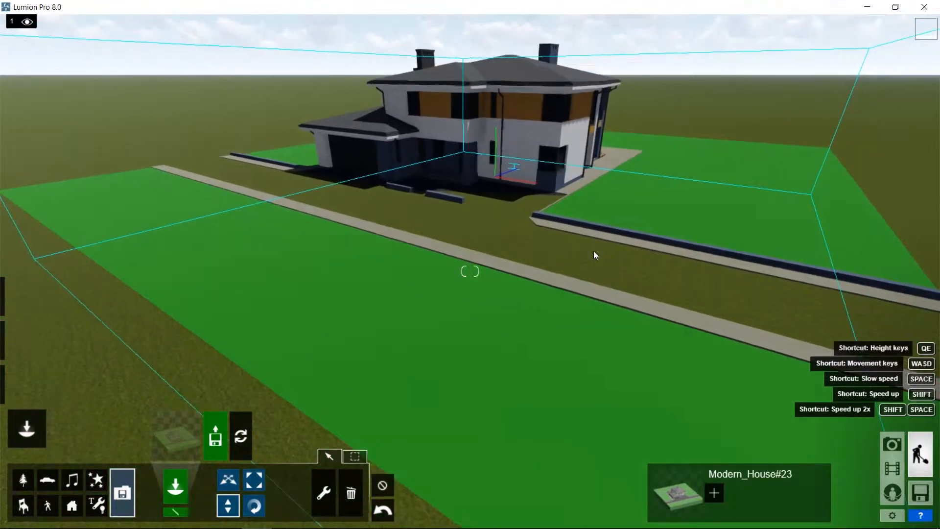
key(d)
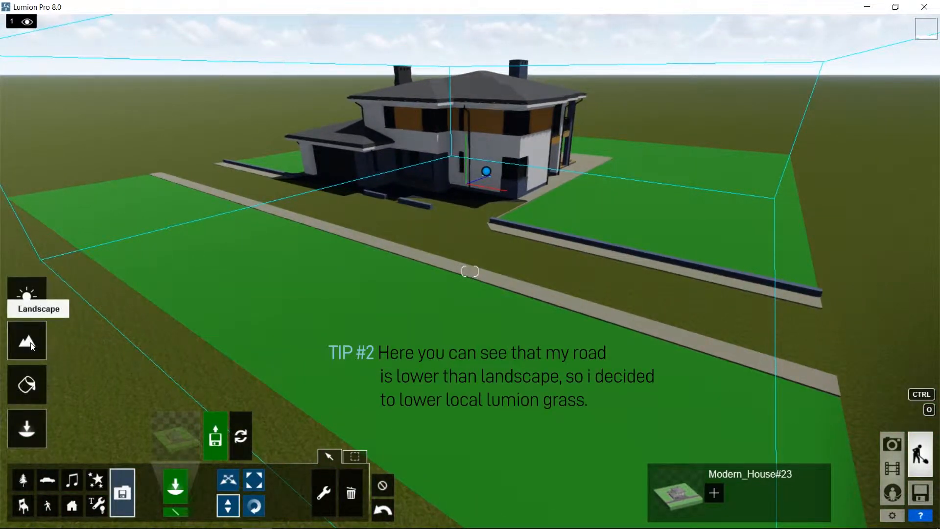
Lower the terrain along the road and driveway in front of the house with a brush size of about 1.9.
click(31, 344)
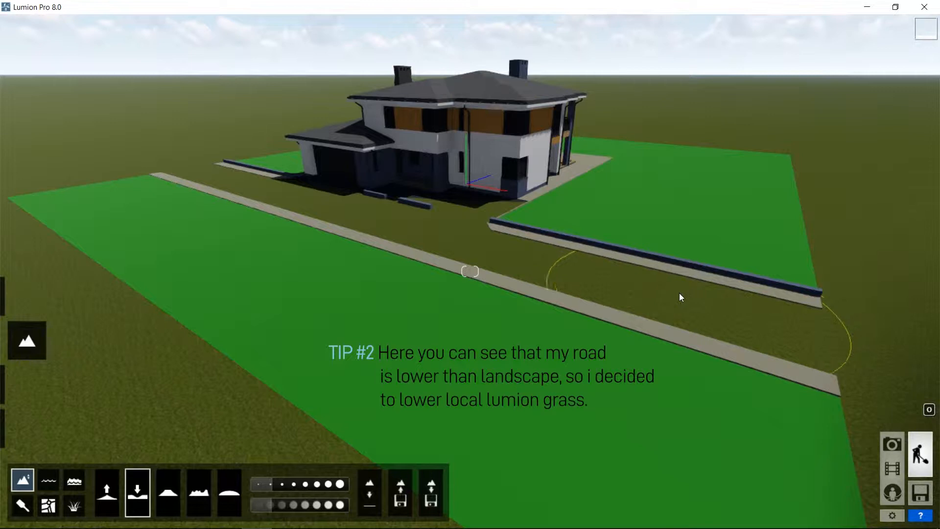
drag(275, 485, 264, 483)
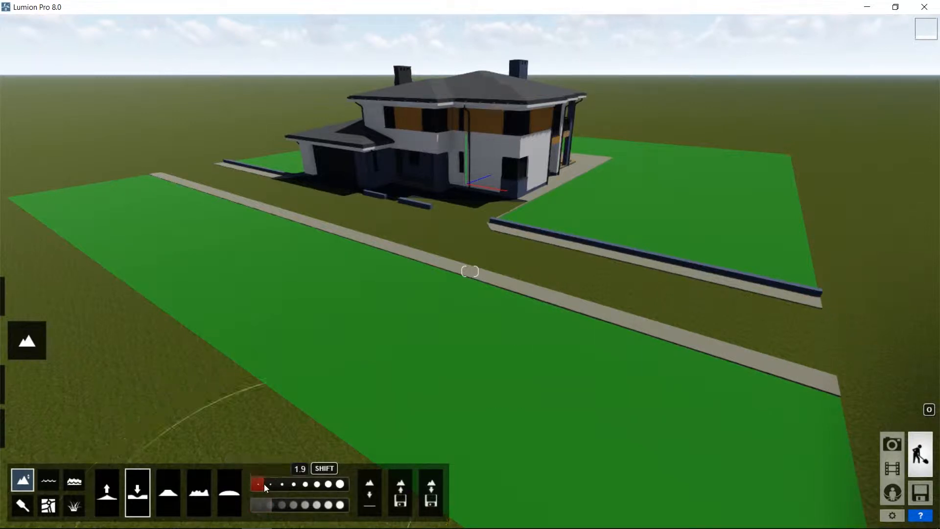
drag(722, 304, 727, 324)
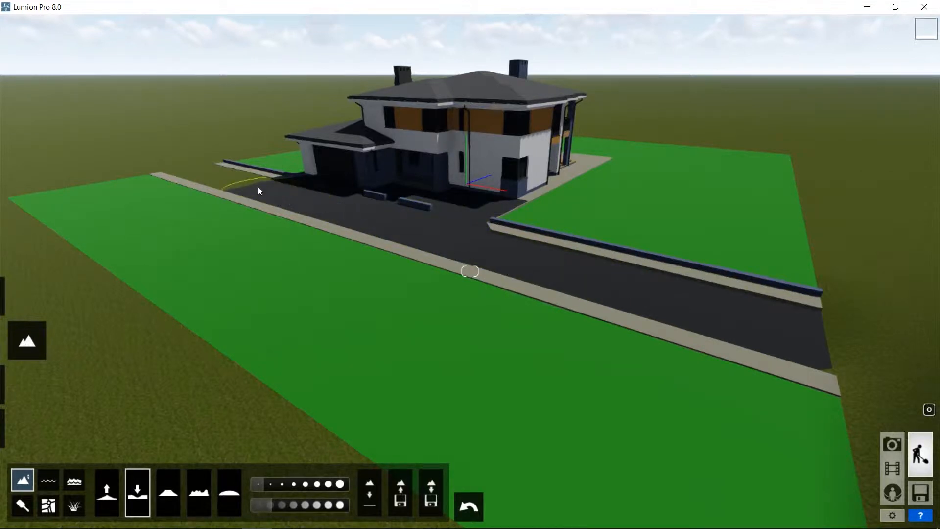
drag(233, 183, 210, 177)
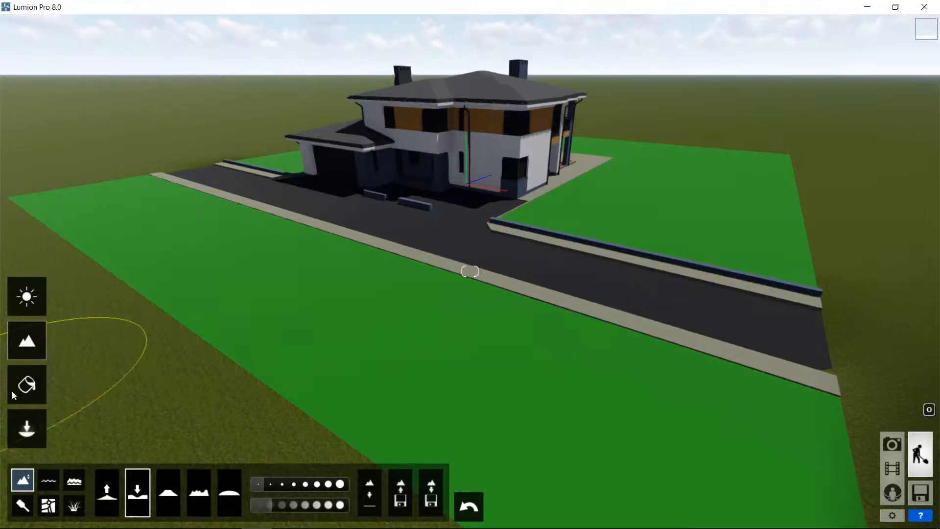
Assign the custom Landscape material to the model's green lawn surfaces and save the change.
click(29, 391)
click(289, 326)
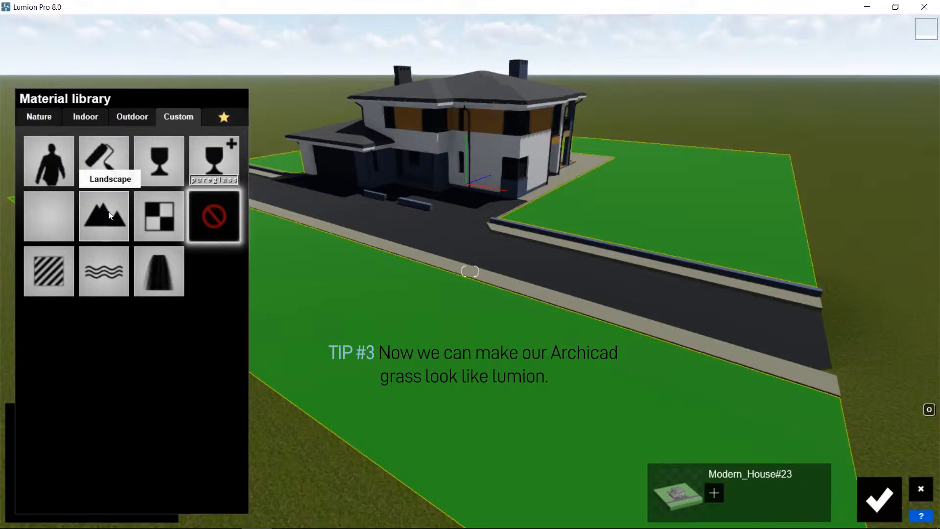
click(110, 215)
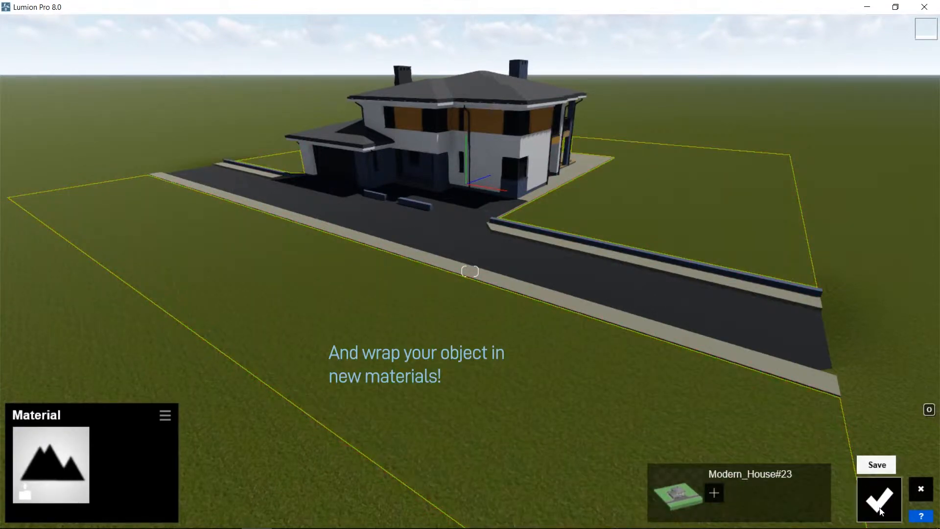
click(878, 498)
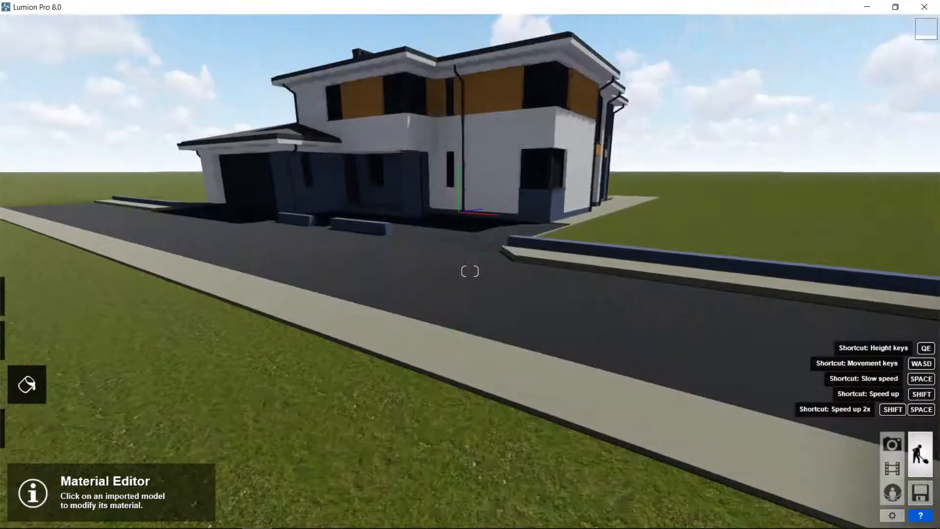
click(395, 316)
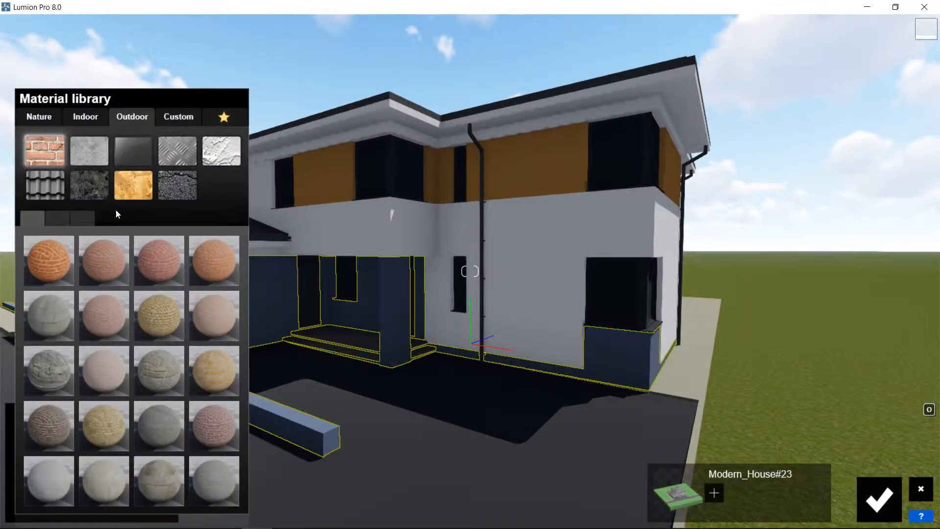
click(88, 162)
click(82, 218)
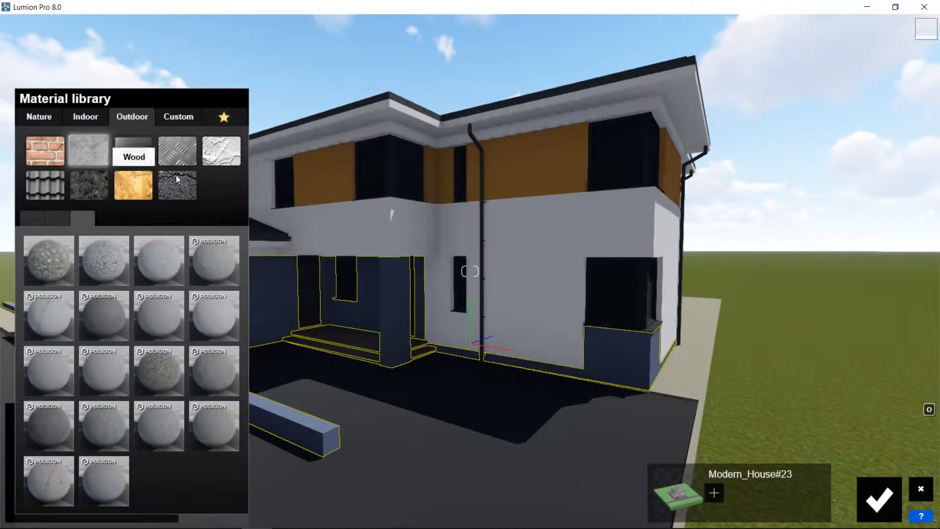
click(57, 187)
click(51, 151)
click(58, 218)
click(163, 427)
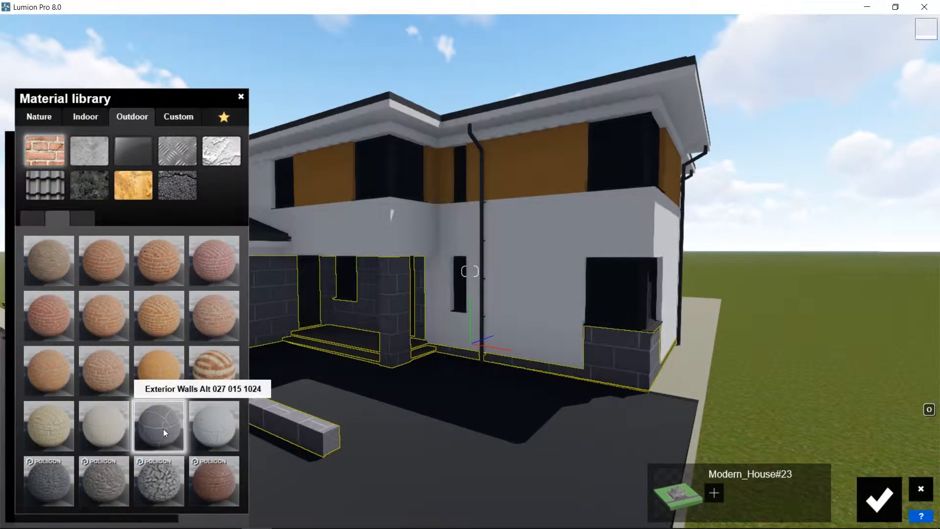
click(82, 218)
click(92, 148)
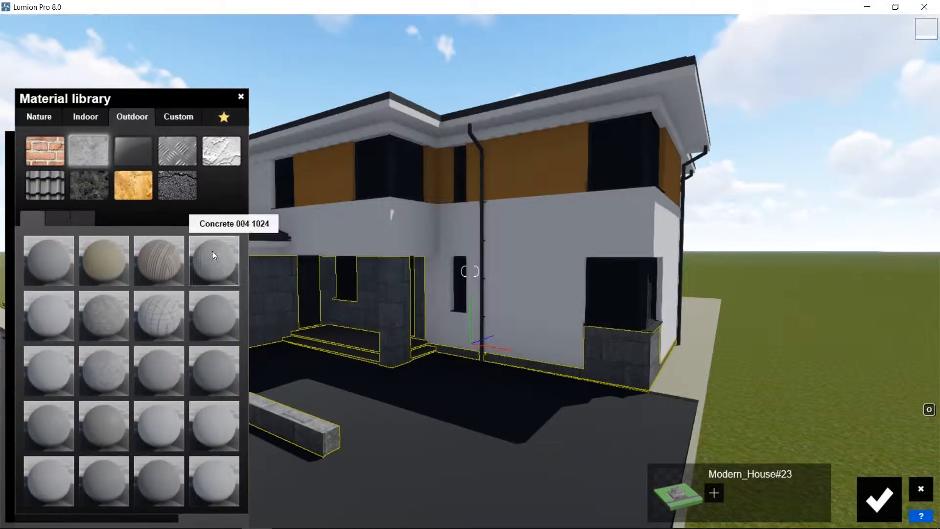
click(212, 255)
Apply a grey Poliigon stone tile from the indoor tile materials to the lower walls, pillar and planter blocks.
click(83, 218)
click(87, 117)
click(134, 187)
click(59, 219)
click(84, 219)
click(108, 219)
click(135, 219)
click(183, 215)
click(52, 217)
click(107, 366)
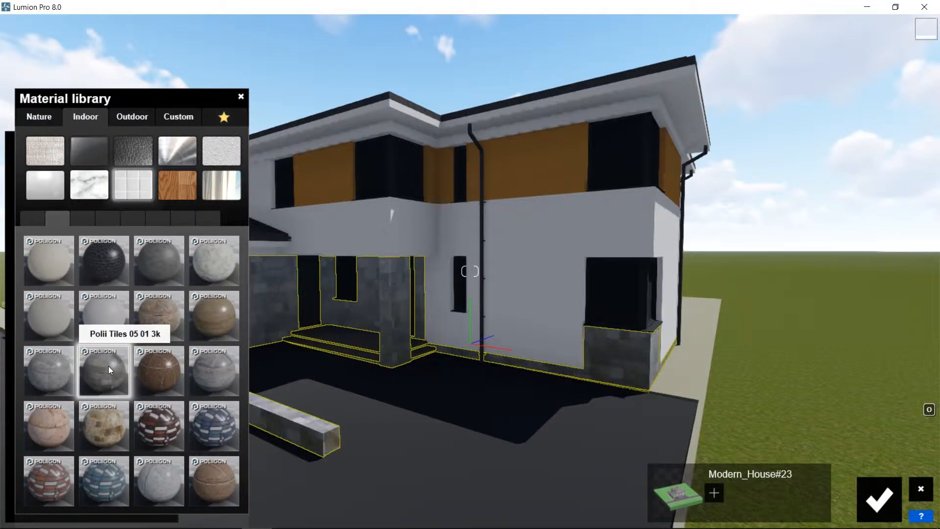
click(213, 366)
click(35, 371)
click(240, 97)
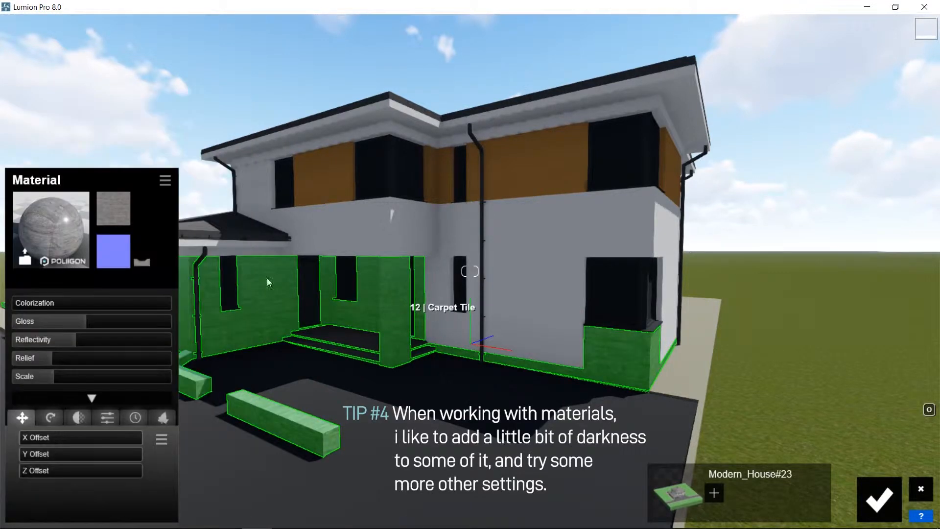
Darken the tile material with about 0.1 black colorization, slightly reduce its gloss and scale, and save it.
click(35, 302)
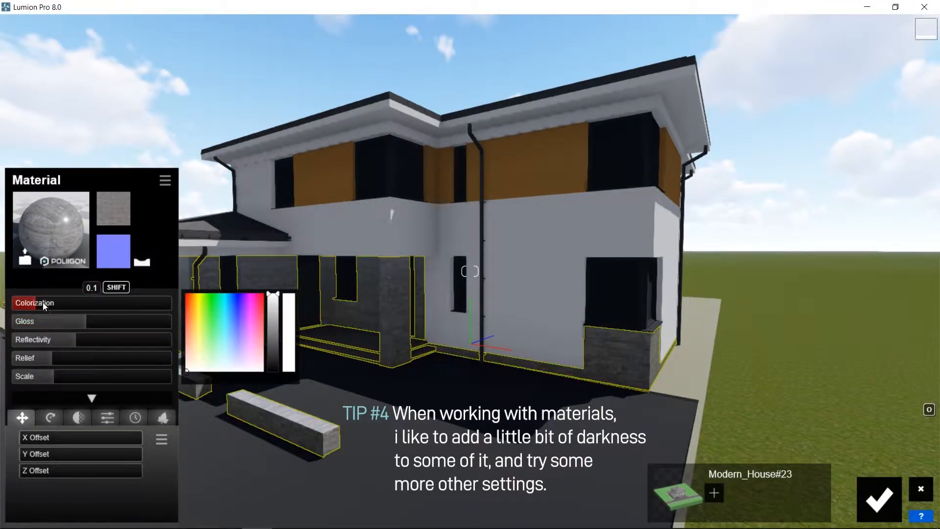
drag(273, 363, 279, 380)
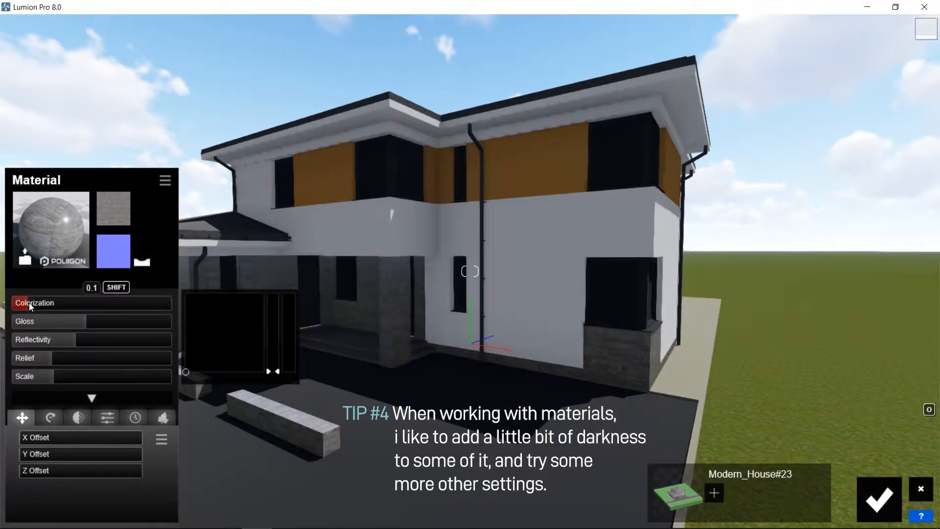
drag(29, 303, 35, 303)
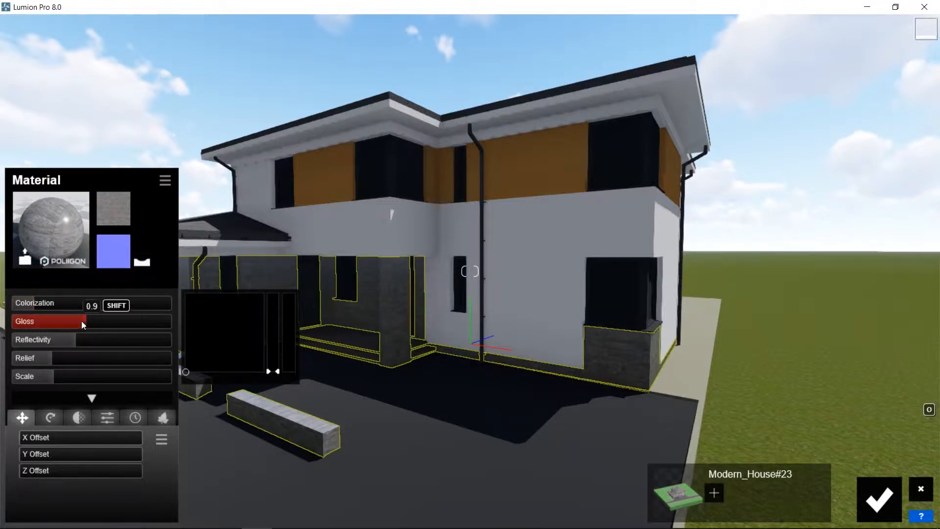
drag(84, 321, 78, 321)
drag(53, 376, 49, 375)
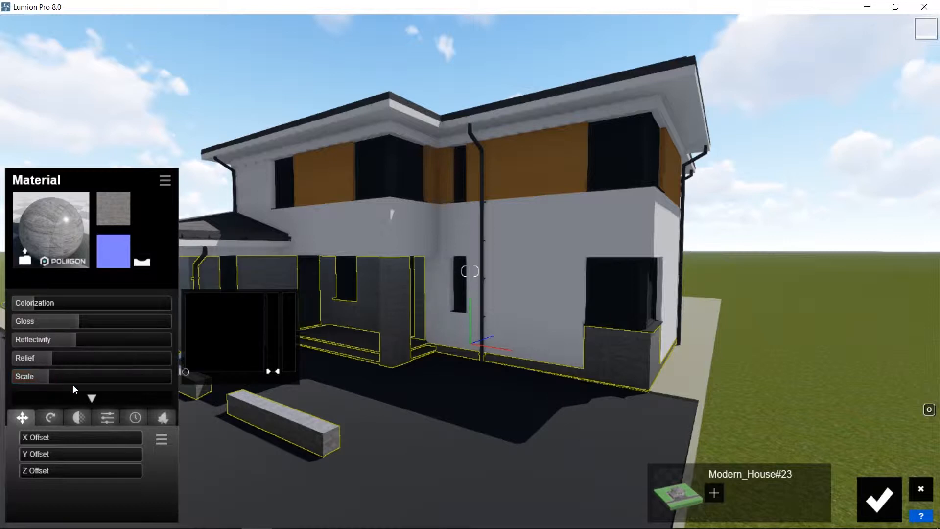
click(879, 498)
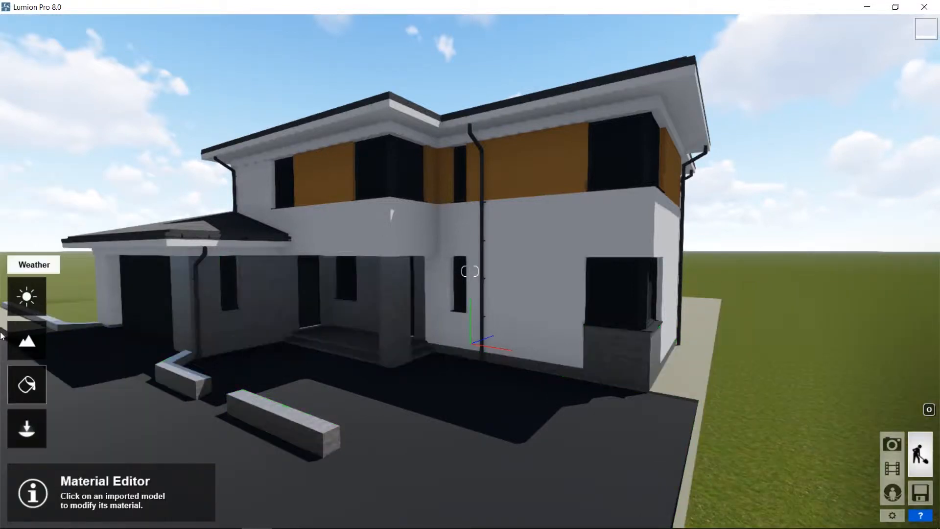
Turn the sun direction to the southeast so the front of the house is lit.
click(24, 297)
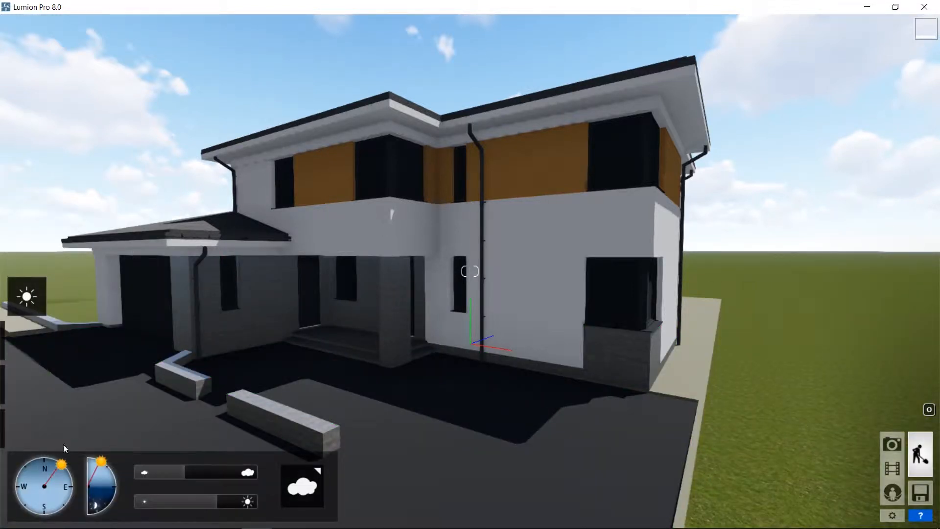
drag(66, 466, 68, 513)
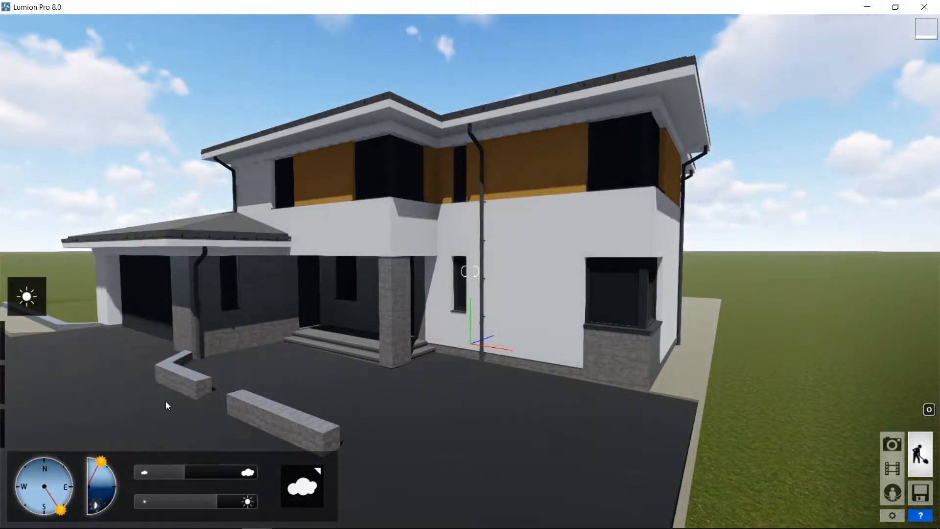
click(26, 392)
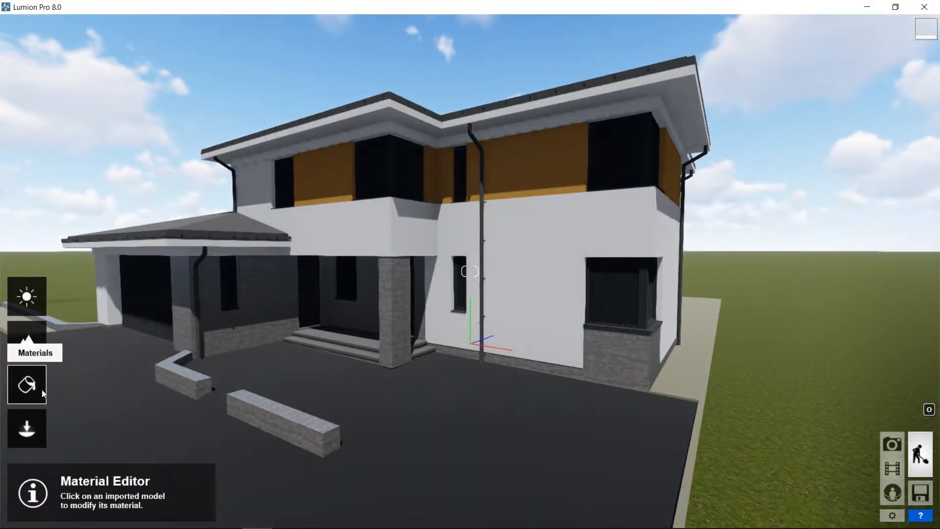
click(533, 249)
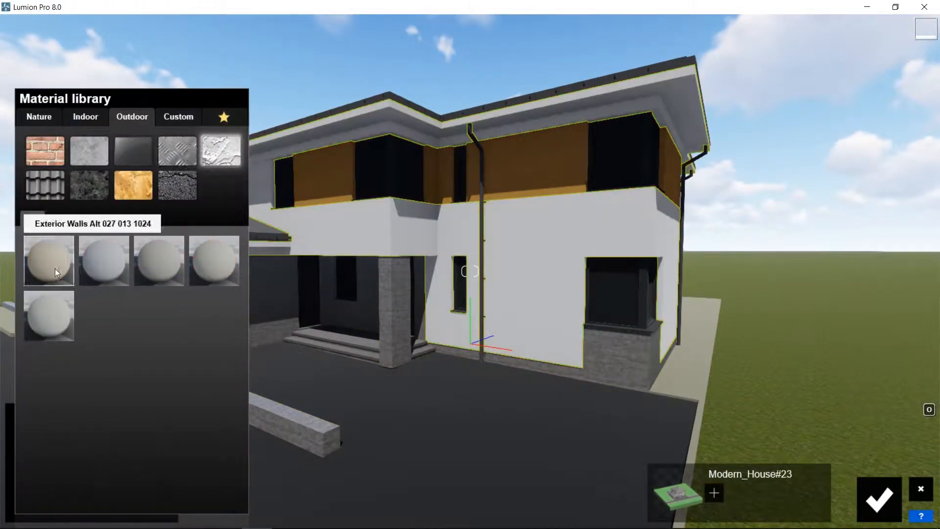
click(60, 268)
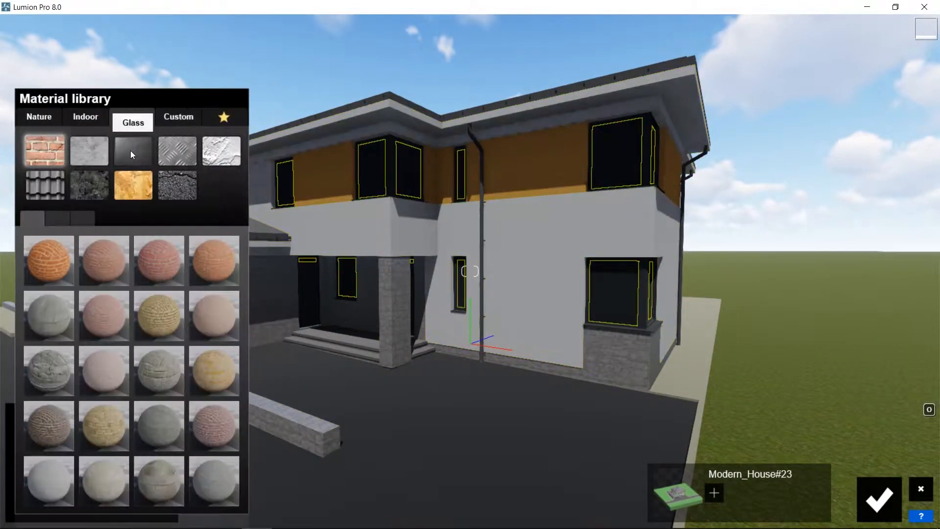
click(130, 150)
Apply a dark brown outdoor wood material to the orange upper-floor wall panels.
click(529, 159)
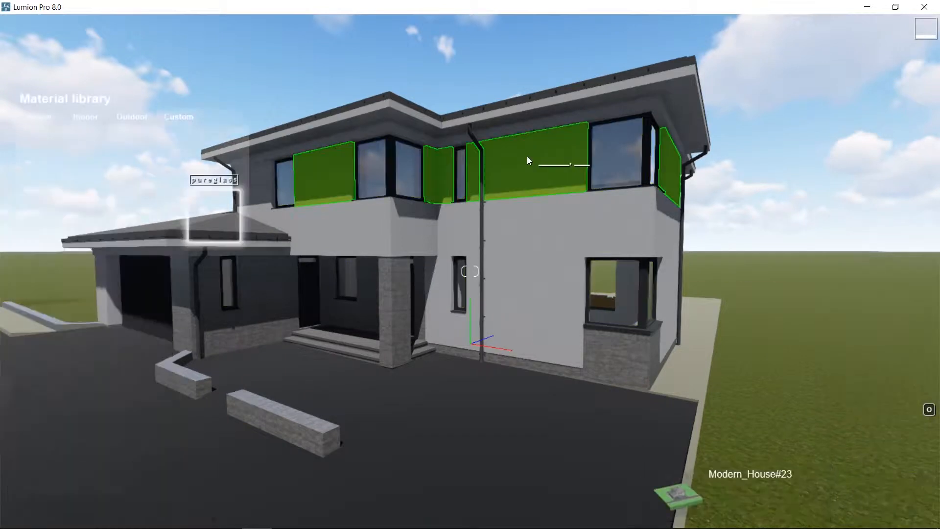
click(132, 185)
click(222, 426)
click(57, 219)
click(214, 261)
Apply Metal Painted 002 1024 to the window and door frames and darken it with about 0.5 black colorization.
click(642, 309)
click(136, 118)
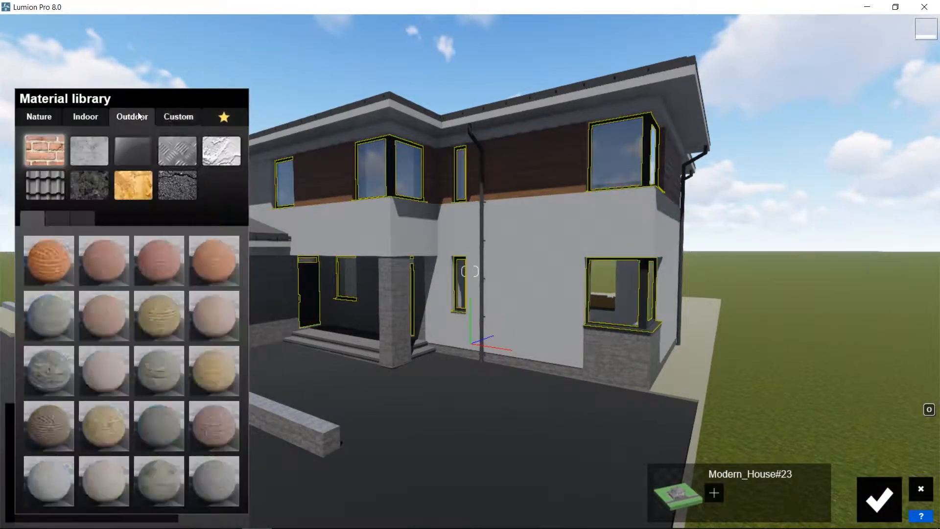
click(178, 152)
click(163, 316)
click(241, 96)
drag(53, 303, 101, 303)
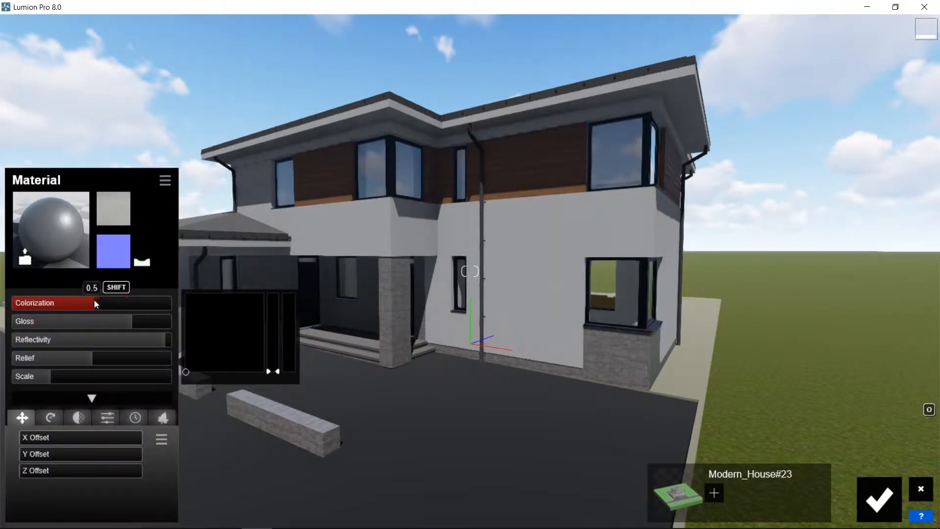
Apply Metal Painted 002 1024 to the drainpipes and roof gutters.
click(482, 221)
click(132, 117)
click(176, 151)
click(171, 320)
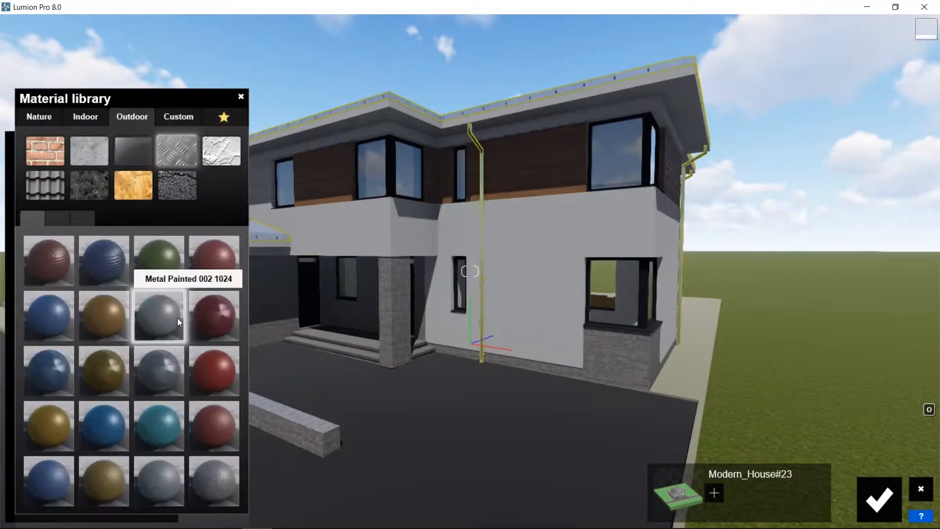
Darken the drainpipes and roof gutters with about 0.7 black colorization and lower their gloss and reflectivity.
click(529, 162)
drag(54, 303, 106, 303)
drag(273, 370, 273, 295)
drag(101, 302, 63, 303)
click(482, 221)
drag(54, 303, 125, 303)
drag(273, 299, 274, 372)
drag(132, 321, 64, 321)
drag(164, 339, 100, 339)
Apply a grey material from the outdoor brick set to the entrance steps, reducing its colorization and reflectivity.
click(233, 218)
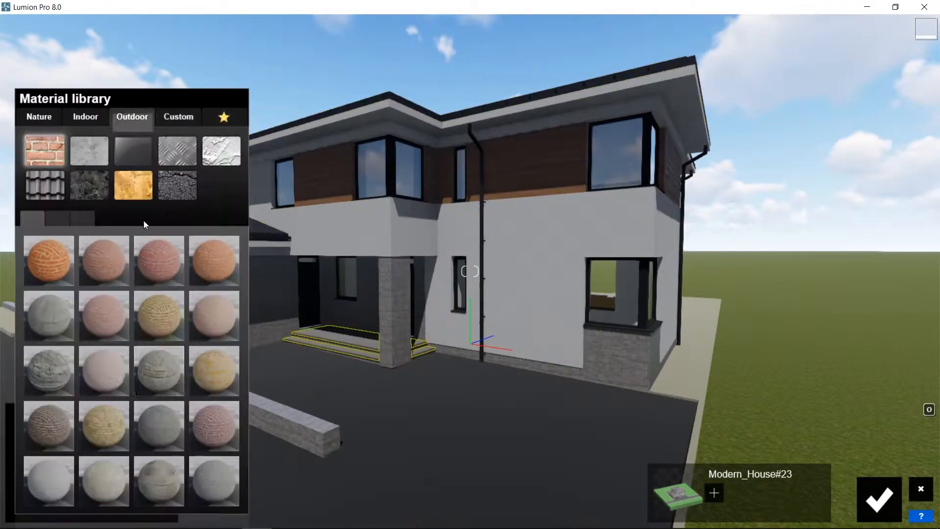
click(49, 317)
drag(279, 372, 278, 374)
drag(82, 303, 67, 303)
drag(92, 338, 70, 334)
click(340, 337)
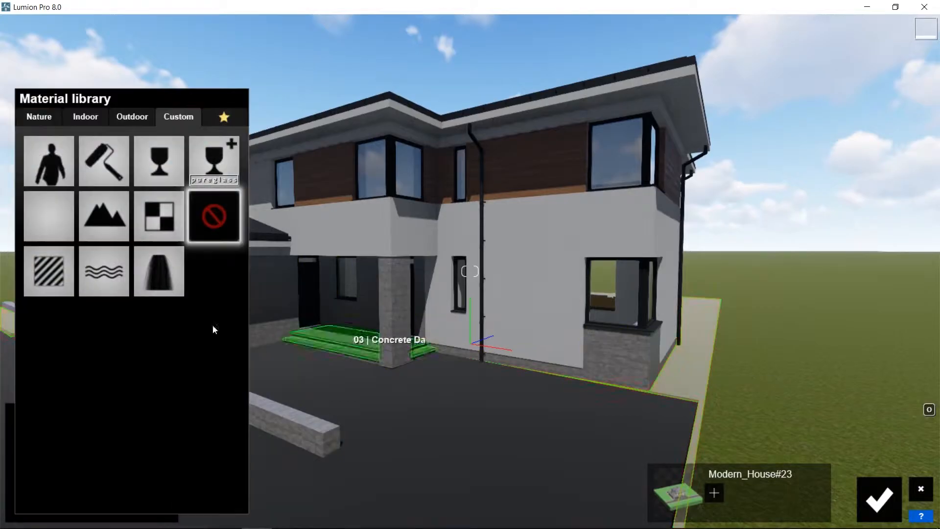
Try several outdoor concretes on the paving strip around the house, including Concrete 028 1024, and apply a grey concrete.
click(132, 117)
click(76, 149)
click(58, 219)
click(86, 186)
click(86, 220)
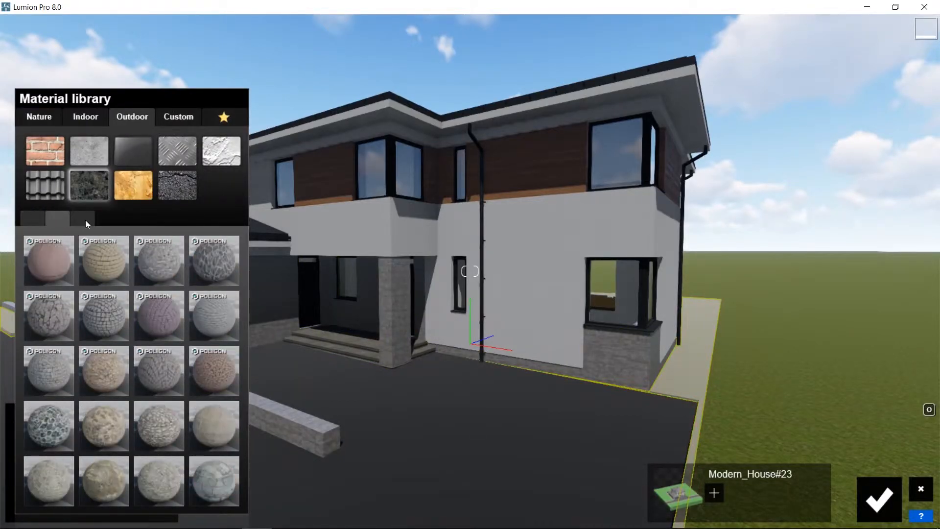
click(89, 151)
click(219, 266)
click(214, 313)
click(58, 218)
click(214, 314)
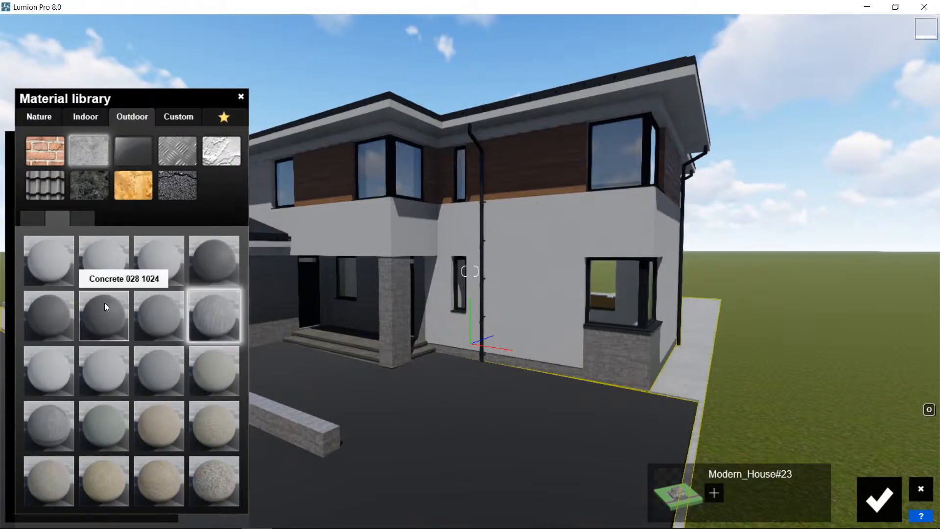
click(104, 303)
click(83, 218)
click(104, 265)
click(51, 264)
double_click(30, 368)
drag(33, 305, 78, 303)
Apply a Poliigon cobblestone material to the driveway with about 0.4 black colorization and lower reflectivity, and save the materials.
click(615, 436)
click(132, 118)
click(59, 221)
click(83, 220)
double_click(103, 314)
drag(93, 340, 64, 339)
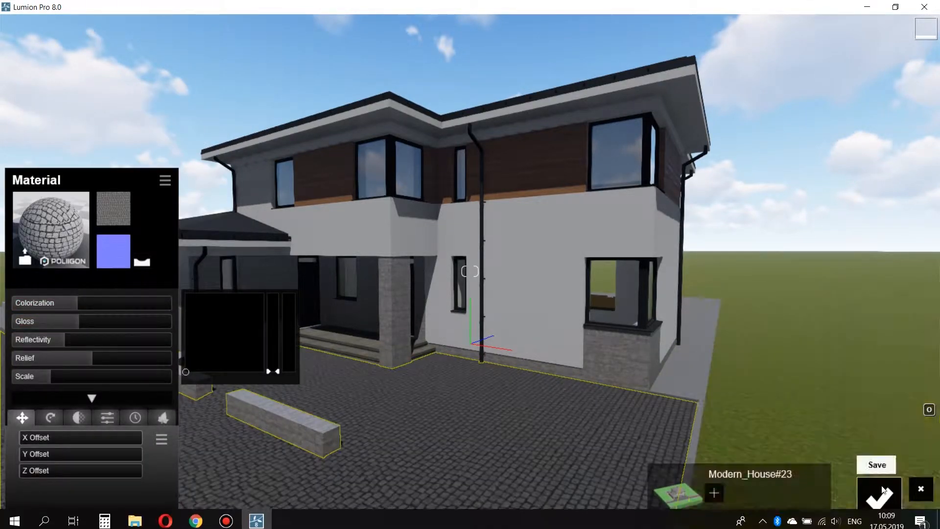
click(879, 500)
Apply a brown outdoor wood material to the balcony edge above the terrace, matching the neighbouring wood panels.
key(s)
key(d)
right_drag(508, 333, 421, 330)
key(d)
right_drag(686, 295, 641, 295)
click(436, 267)
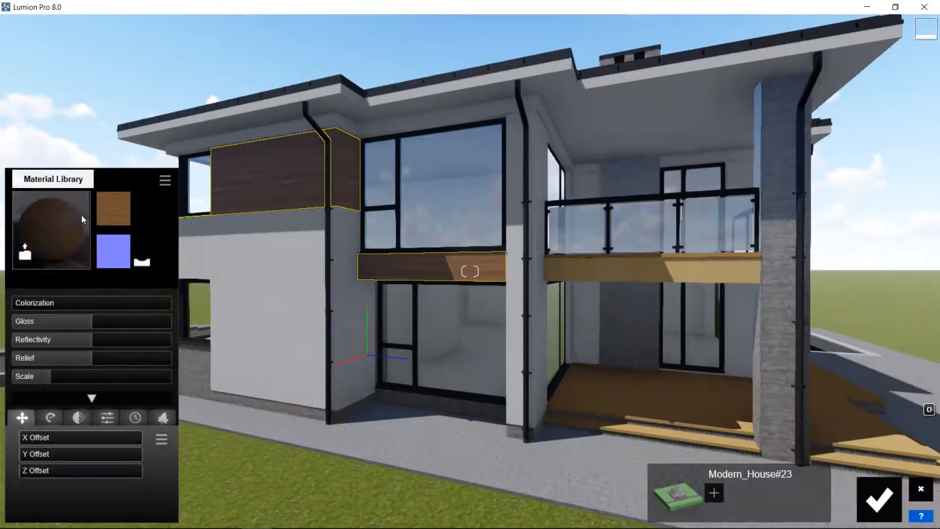
click(67, 219)
click(649, 270)
click(132, 116)
click(132, 185)
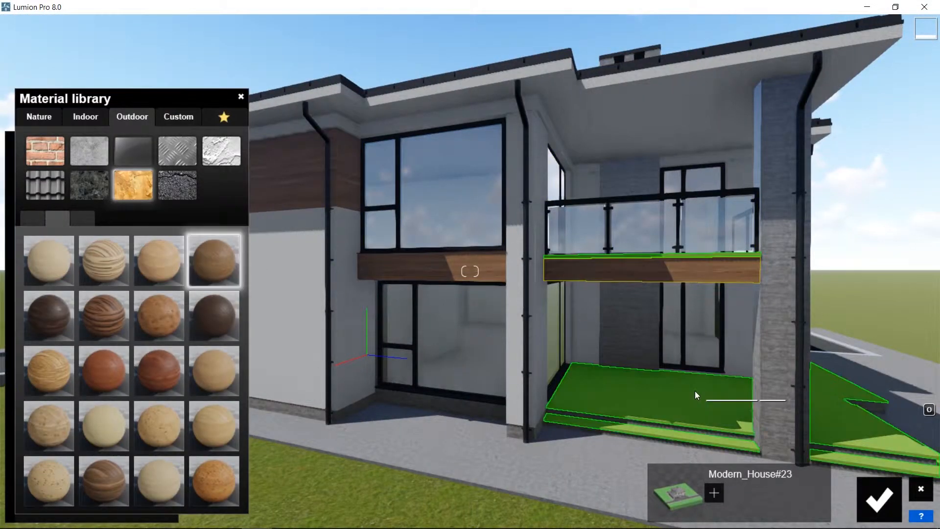
Apply a dark brown outdoor wood material to the terrace deck and its steps, lower its reflectivity and save.
click(50, 316)
key(d)
right_drag(735, 93, 913, 113)
key(a)
double_click(51, 323)
click(69, 340)
click(880, 499)
Apply an outdoor metal material to the next unfinished house surface and save the material changes.
key(s)
key(d)
right_drag(558, 265, 392, 343)
click(470, 274)
right_drag(470, 271, 549, 172)
click(176, 151)
click(49, 266)
key(a)
key(s)
click(879, 499)
Place a walking man from the character library near the entrance steps and rotate him to face the driveway.
key(a)
right_drag(459, 129, 696, 196)
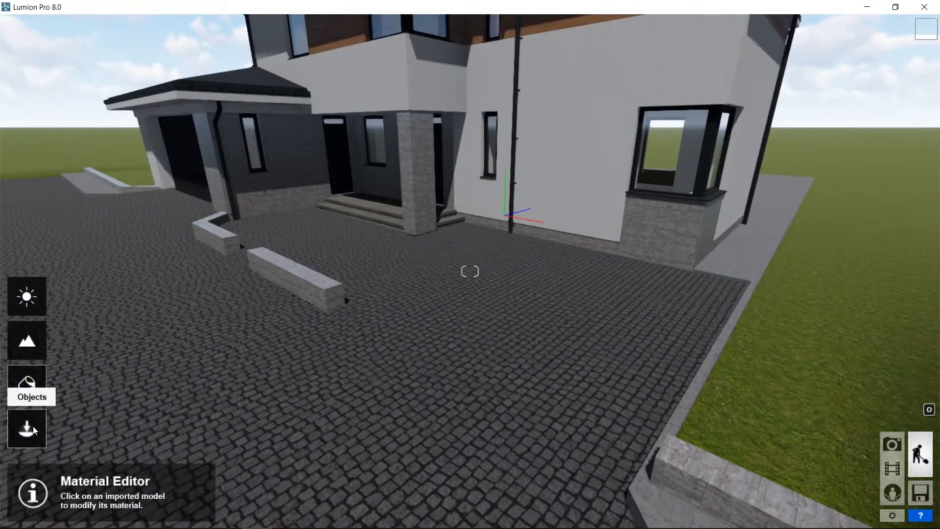
click(34, 429)
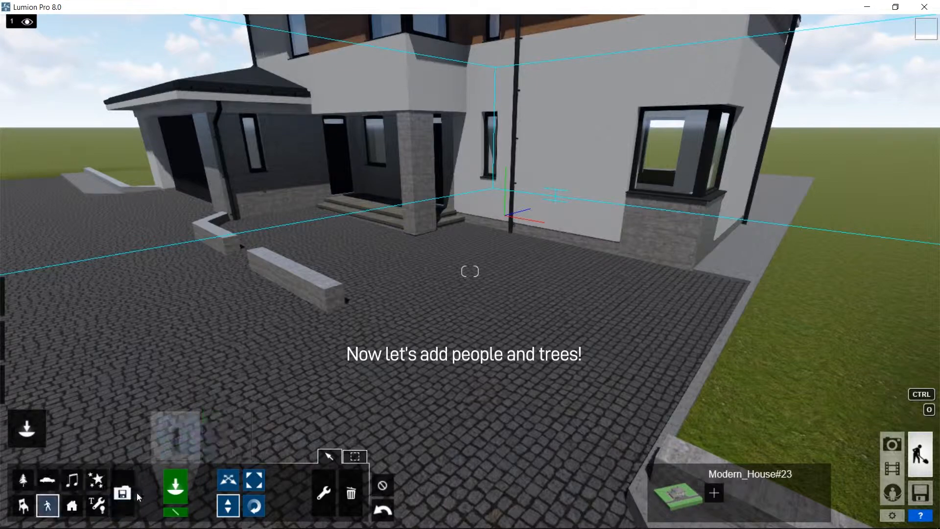
click(186, 431)
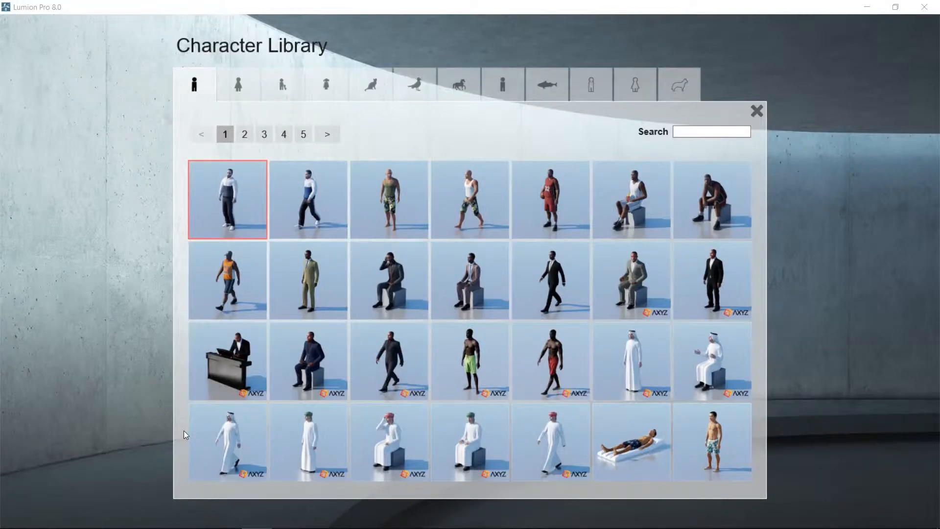
click(325, 208)
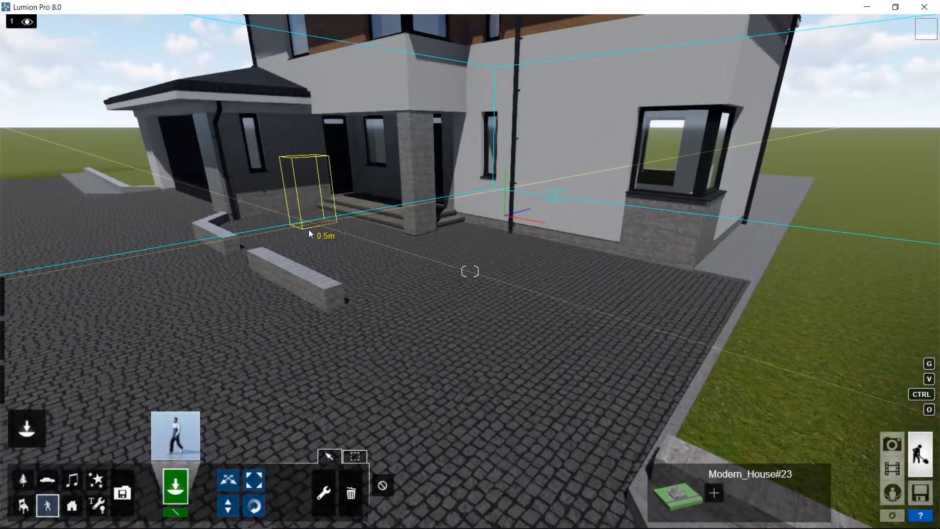
click(327, 236)
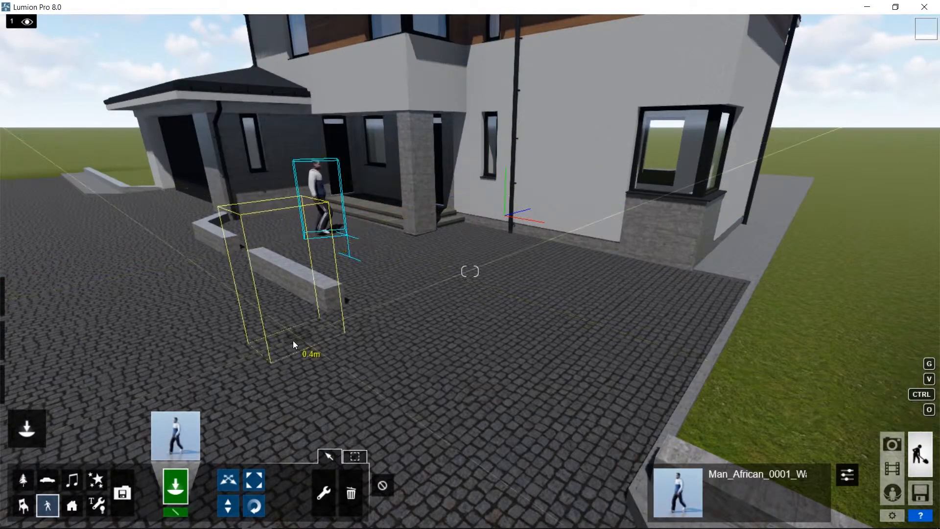
click(253, 505)
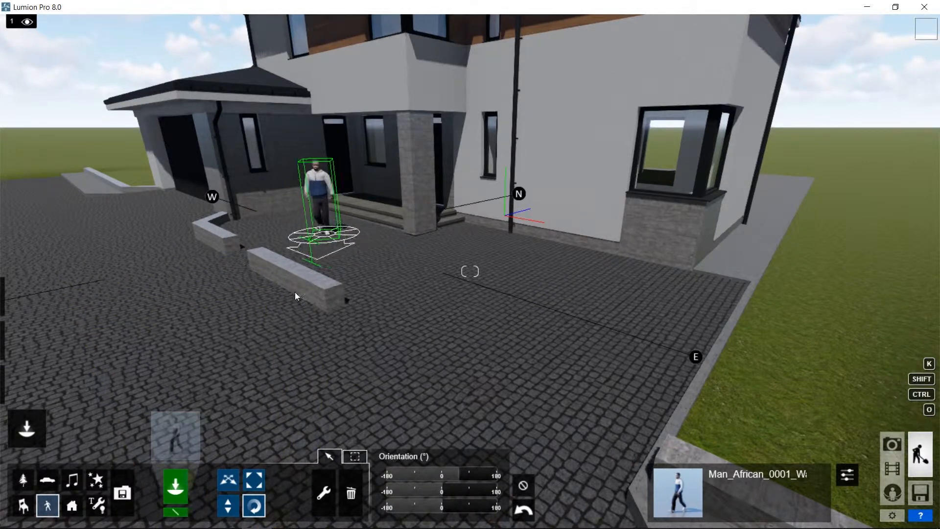
drag(214, 285, 216, 285)
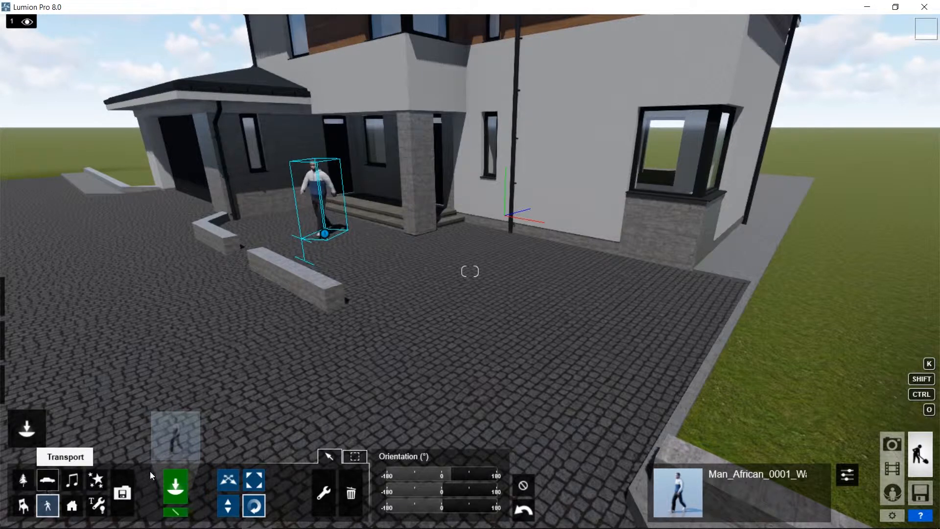
Place the white Car_001 hatchback in front of the house, then move and rotate it into its parking position.
click(184, 430)
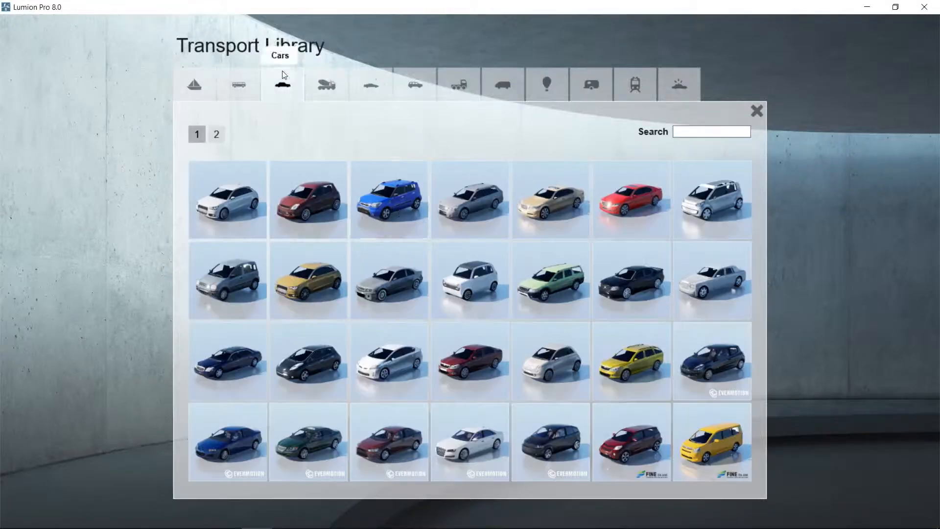
click(222, 213)
click(495, 298)
click(229, 479)
drag(512, 292, 468, 361)
click(253, 506)
click(228, 480)
right_drag(470, 271, 353, 271)
click(254, 505)
drag(568, 363, 661, 323)
click(229, 480)
Place an AmericanHolly_RT shrub group on the lawn beside the side wall of the house.
key(a)
right_drag(353, 294, 425, 298)
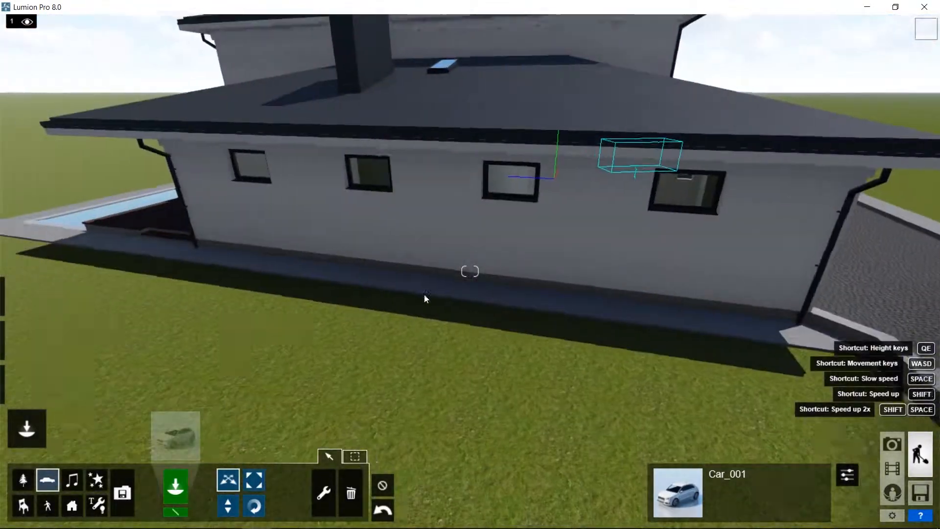
click(23, 480)
click(176, 436)
click(454, 87)
click(633, 86)
click(227, 199)
click(202, 311)
Rotate the holly shrub group and move it next to the house corner near the driveway.
click(254, 506)
drag(204, 309, 725, 338)
click(228, 479)
right_drag(470, 294, 587, 294)
drag(398, 273, 384, 327)
key(q)
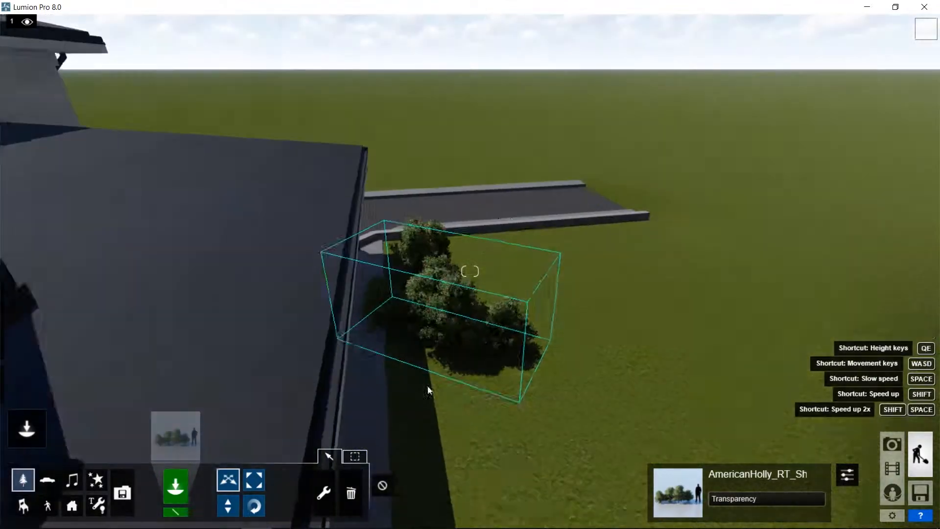
Rotate the holly shrub groups so they run parallel to the side wall.
click(254, 505)
drag(443, 339, 465, 382)
click(228, 480)
right_drag(470, 294, 353, 294)
click(253, 506)
drag(497, 293, 522, 298)
Shift the second holly shrub group along the side wall and duplicate it toward the pool.
click(228, 480)
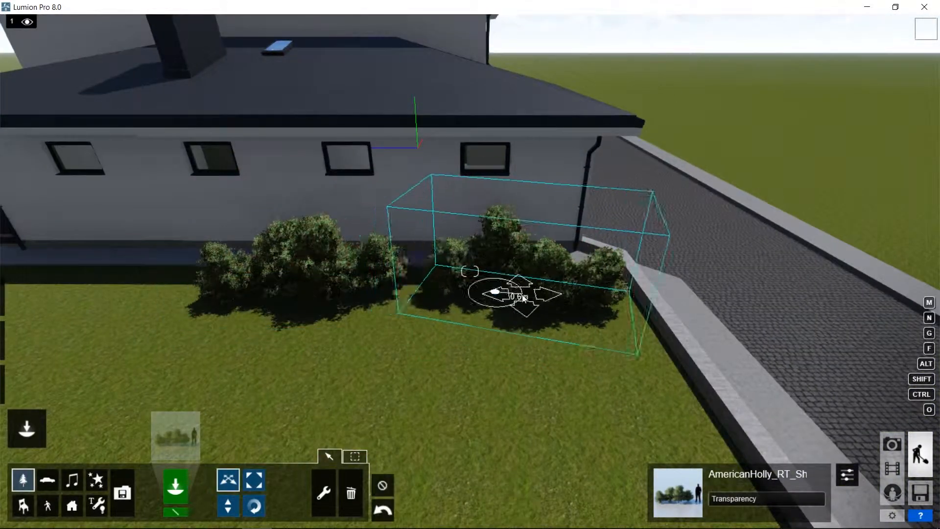
drag(296, 296, 337, 300)
key(a)
alt+drag(610, 300, 175, 299)
Place two AmericanHolly_RT trees, one between the shrub groups and one on the lawn near the pool.
click(175, 436)
click(384, 293)
key(a)
click(161, 294)
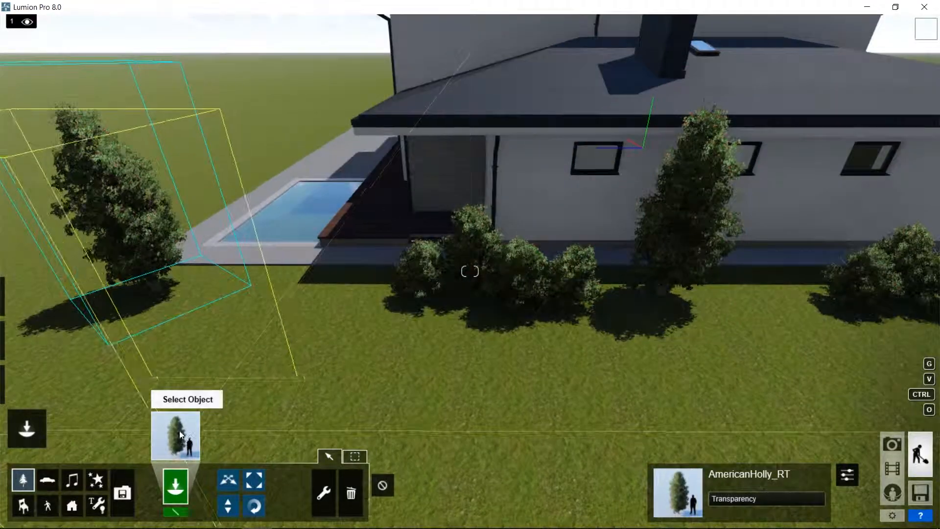
Place an AmericanBoxwood_RT bush near the pool, resize it and move it next to the holly tree.
click(180, 435)
click(318, 293)
click(264, 285)
click(253, 480)
drag(263, 286, 262, 306)
click(228, 480)
right_drag(470, 293, 353, 294)
drag(524, 316, 495, 324)
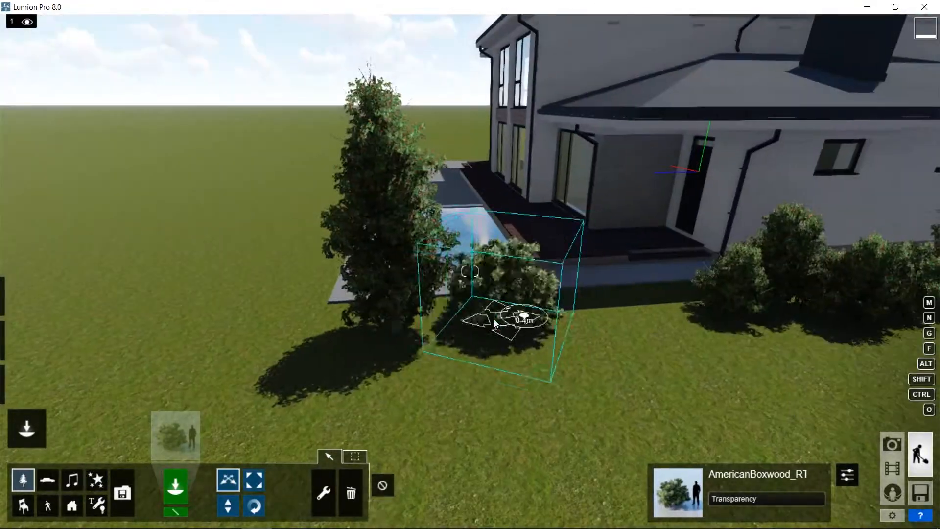
Place an Azalea_RT flowering patch between the boxwood bush and the holly shrubs and resize it.
click(175, 436)
click(383, 293)
click(608, 317)
click(254, 480)
click(412, 483)
drag(608, 317, 593, 314)
click(229, 480)
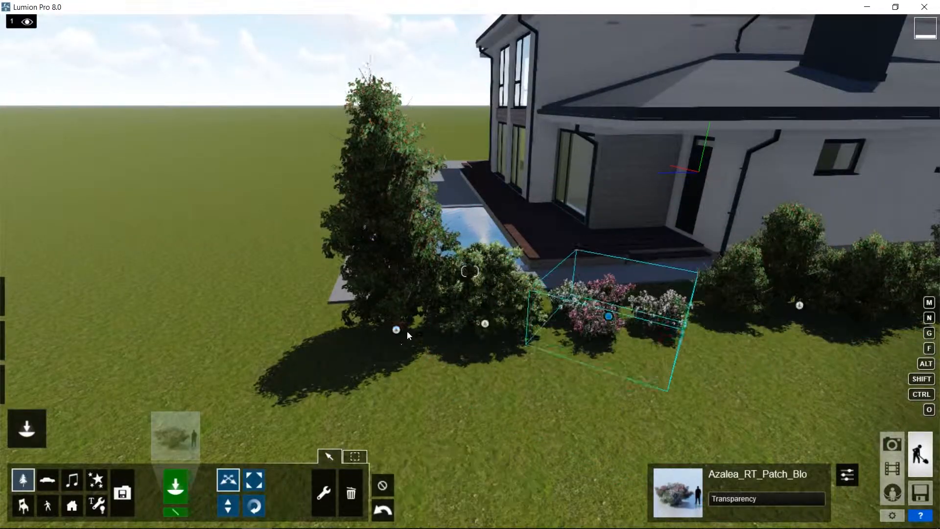
Place a walking woman from the character library on the paved terrace near the pool and rotate her.
click(47, 505)
click(176, 435)
click(236, 134)
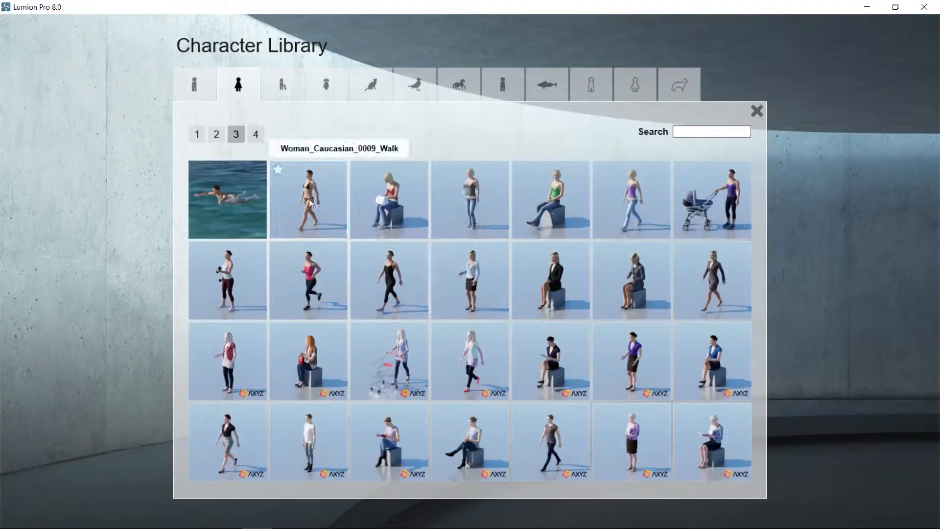
click(290, 189)
click(313, 269)
click(253, 504)
drag(315, 272, 326, 275)
click(228, 480)
Place a flowering patch on the lawn along the terrace's edge and rotate it.
click(21, 480)
click(175, 436)
click(264, 135)
click(245, 135)
click(383, 293)
click(172, 338)
click(253, 480)
click(254, 504)
drag(182, 338, 428, 254)
Place a green shrub group on the lawn beside the flowering patch, rotate it and shift it slightly.
click(175, 436)
click(264, 134)
click(225, 135)
click(554, 200)
click(95, 264)
click(253, 505)
drag(95, 265, 101, 324)
click(228, 480)
drag(98, 263, 109, 267)
Place two IvyHedge1C_RT hedges along the pool paving's outer edges and rotate them so they meet at the corner.
click(175, 436)
click(392, 363)
click(385, 348)
click(254, 505)
drag(382, 348, 465, 377)
click(229, 480)
click(176, 484)
click(644, 338)
click(253, 505)
drag(644, 338, 563, 426)
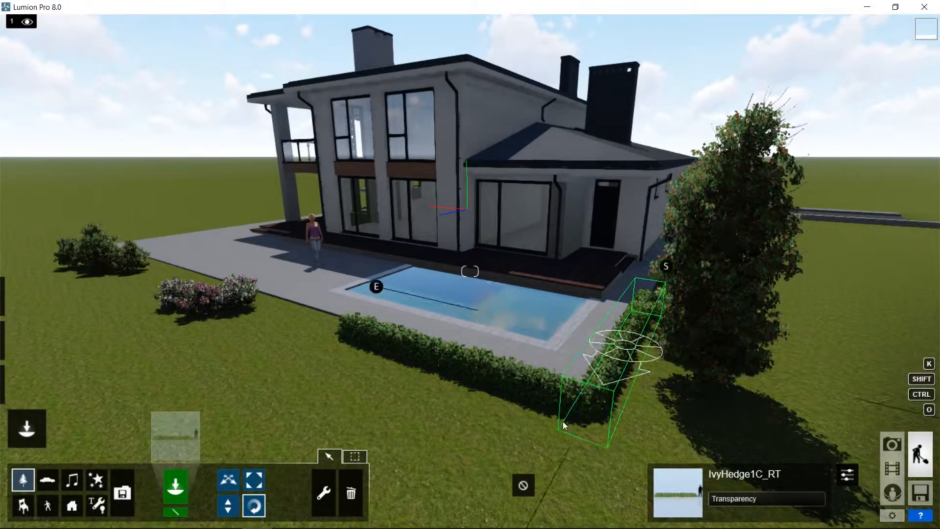
key(w)
click(228, 480)
drag(612, 370, 615, 367)
Duplicate a plant along the terrace's lawn edge and add a small leafy plant beside the flowering patch.
key(s)
key(a)
alt+drag(707, 361, 480, 369)
key(a)
click(175, 436)
click(382, 362)
click(175, 436)
click(390, 199)
click(505, 374)
click(254, 480)
Place an IvyHedge1C_RT hedge beyond the shrub group and align it with the terrace's outer edge.
click(175, 436)
click(243, 281)
click(382, 375)
click(228, 479)
drag(402, 412, 632, 386)
click(254, 505)
drag(293, 381, 508, 358)
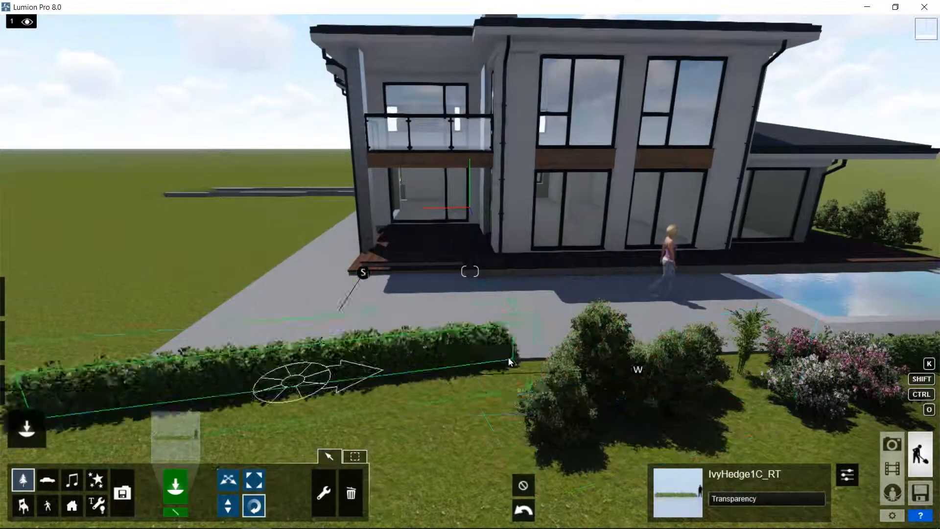
key(a)
right_drag(508, 357, 607, 358)
click(228, 480)
Place another ivy hedge at the terrace corner, rotate it along the side edge, and adjust the nearby holly shrub group's position.
key(s)
click(175, 436)
click(314, 289)
click(493, 416)
click(254, 505)
click(229, 480)
drag(493, 415, 443, 426)
right_drag(791, 307, 619, 327)
key(s)
drag(590, 421, 607, 422)
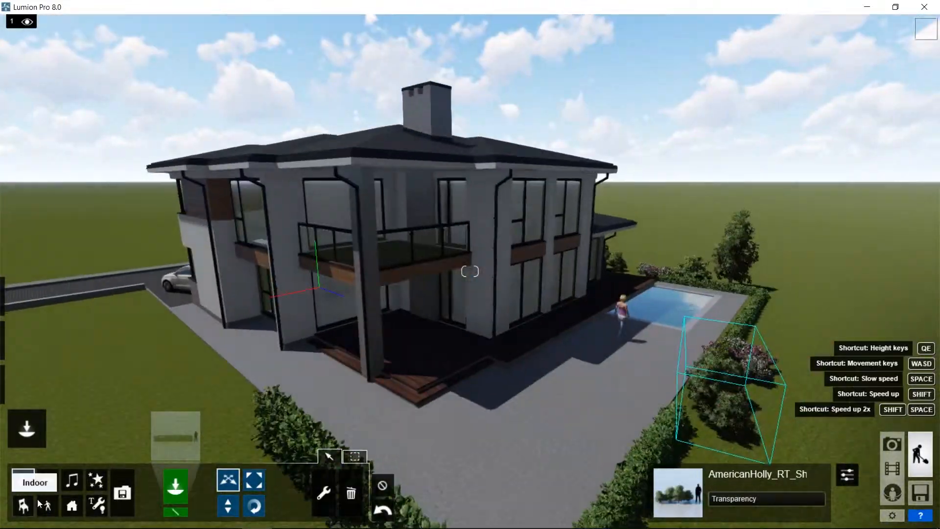
Place two playing boys from the character library on the paved terrace near the corner steps.
click(47, 506)
click(175, 436)
click(468, 361)
click(529, 424)
click(181, 433)
click(308, 200)
click(436, 429)
click(254, 505)
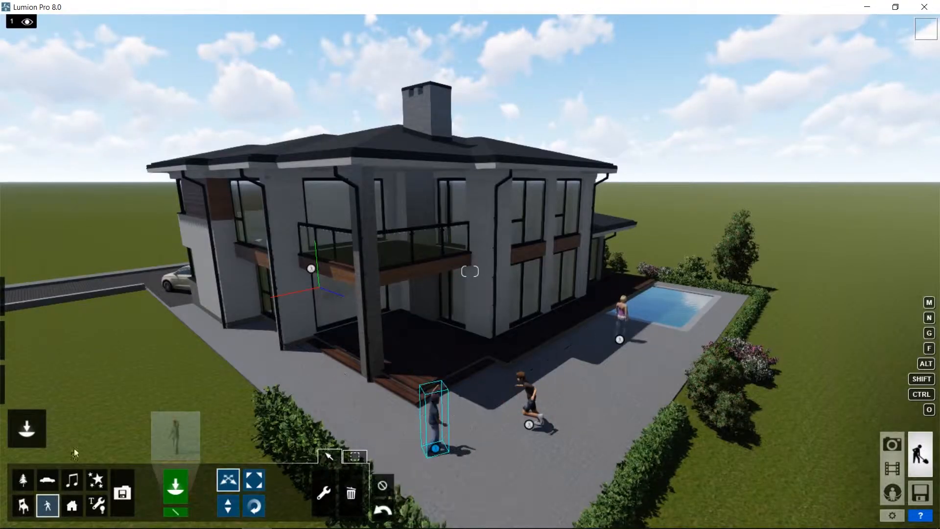
Try placing a Parasol_011 on the terrace between the pool and the shrubs.
click(72, 506)
click(175, 436)
click(282, 85)
click(415, 85)
click(459, 85)
click(244, 137)
click(264, 135)
click(284, 134)
click(304, 135)
click(228, 200)
click(674, 361)
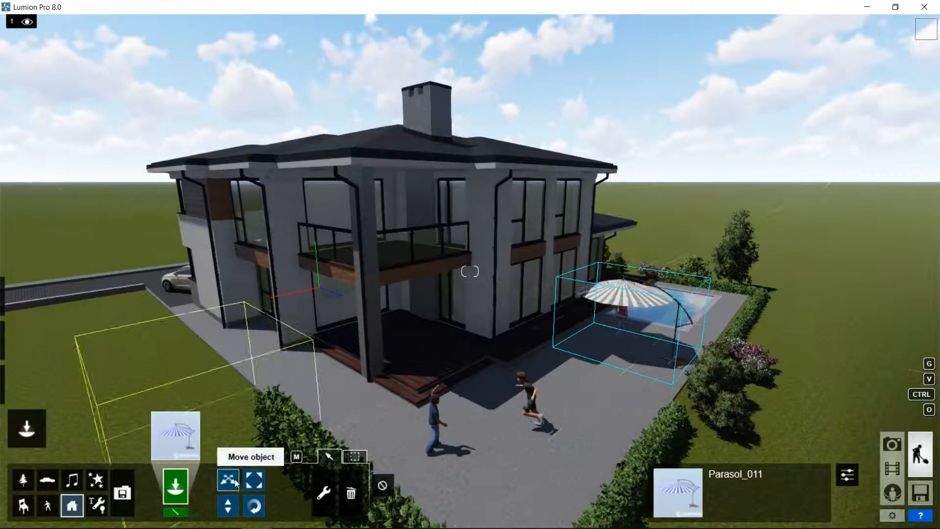
Try moving the parasol to the hedged corner of the terrace and rotating it.
click(229, 480)
drag(675, 361, 536, 465)
click(254, 505)
right_drag(489, 392, 485, 382)
mouse_move(553, 475)
mouse_down()
mouse_move(542, 371)
mouse_move(538, 480)
mouse_up()
click(228, 480)
right_drag(539, 416, 612, 412)
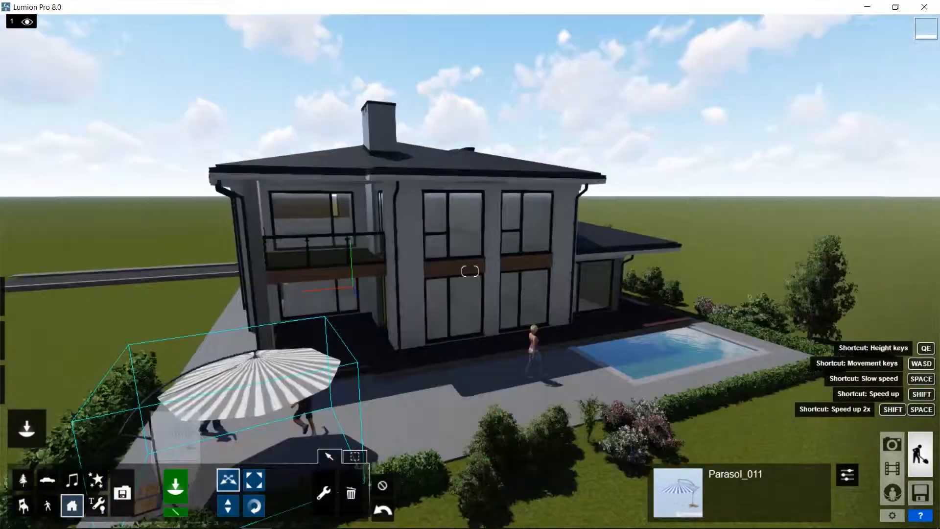
Place a Swings_004 garden swing on the lawn behind the side hedge.
right_drag(471, 318, 343, 313)
click(175, 435)
click(456, 289)
click(293, 385)
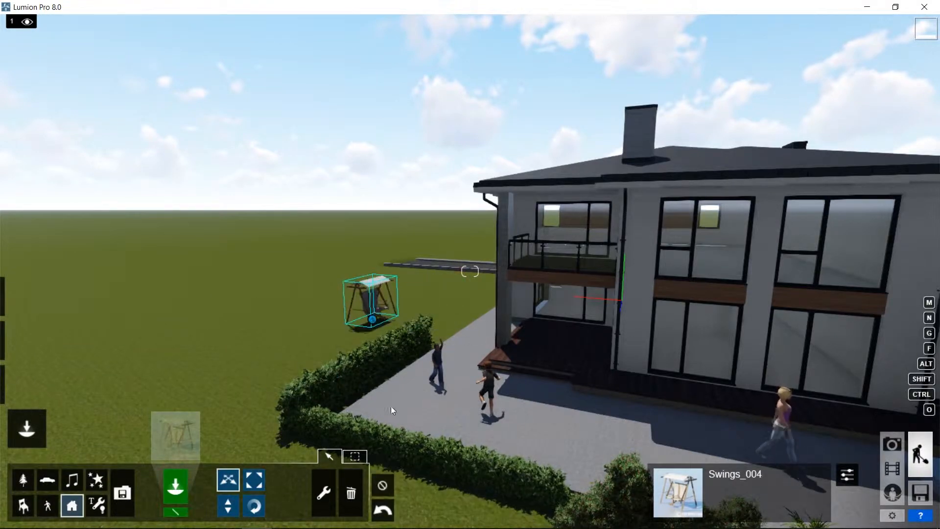
Place a Pouf_001 near the far end of the pool.
click(175, 436)
click(309, 199)
key(s)
key(d)
key(d)
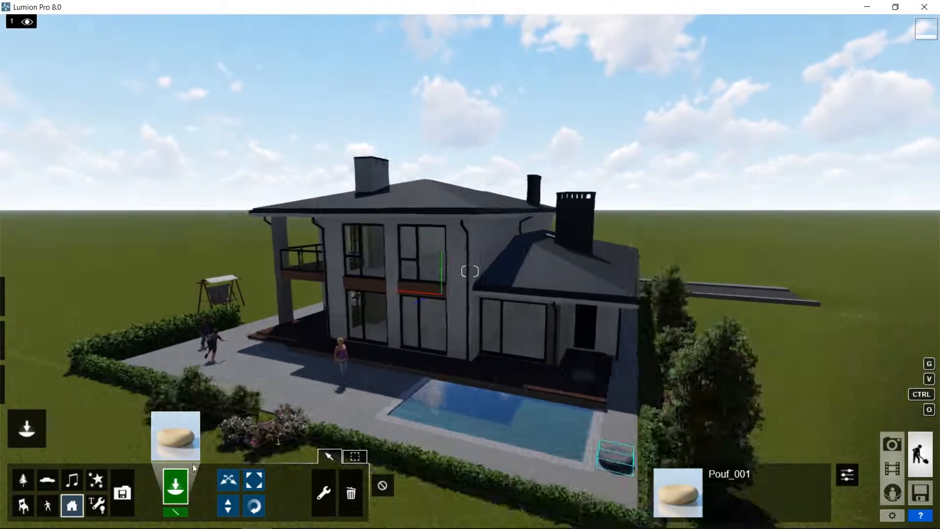
Place wooden loungers and a grey cube stool at the pool's near end and turn the loungers toward the water.
click(175, 436)
click(284, 133)
click(265, 133)
click(417, 447)
key(w)
right_drag(416, 447, 417, 490)
click(228, 480)
click(254, 506)
drag(361, 356, 264, 250)
click(228, 480)
click(47, 506)
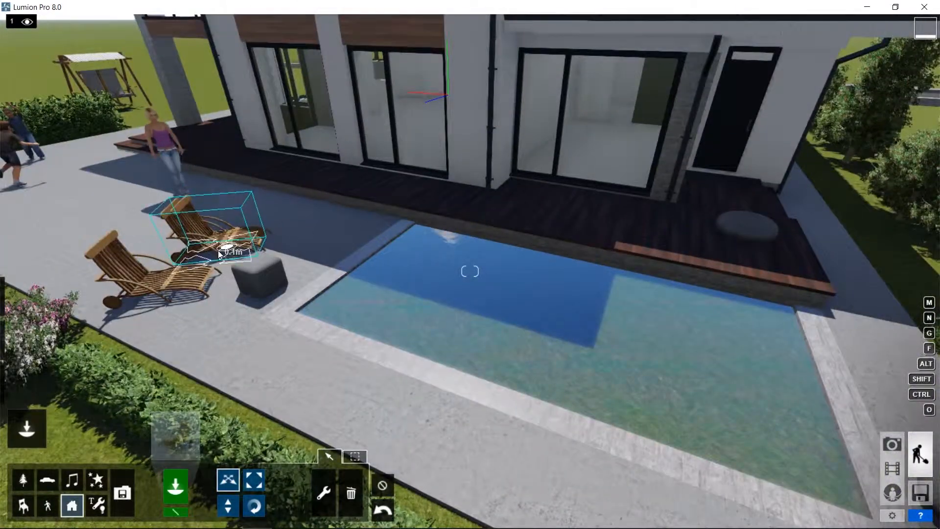
Replace the wheeled wooden loungers beside the pool with a slatted reddish wooden lounger.
click(176, 436)
click(244, 134)
click(471, 424)
click(350, 493)
click(211, 233)
click(175, 436)
click(228, 362)
click(155, 277)
Move the cube stool clear of the slatted lounger, duplicate the lounger beside it and adjust the arrangement.
click(228, 480)
drag(260, 280, 283, 343)
alt+drag(180, 282, 241, 260)
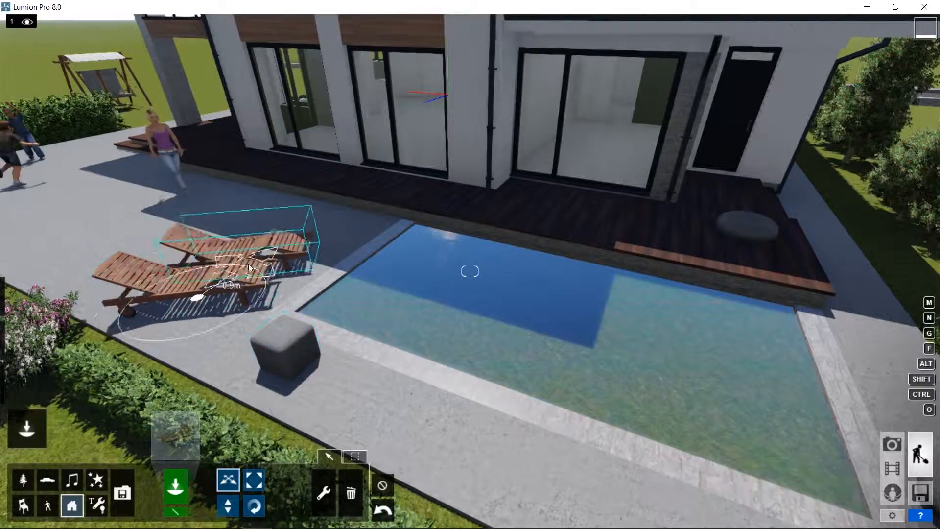
key(s)
right_drag(403, 231, 274, 244)
drag(217, 334, 257, 295)
Duplicate the IvyHedge1_RT hedge from the terrace's side edge and move the copy toward the driveway.
click(23, 480)
drag(469, 425, 457, 367)
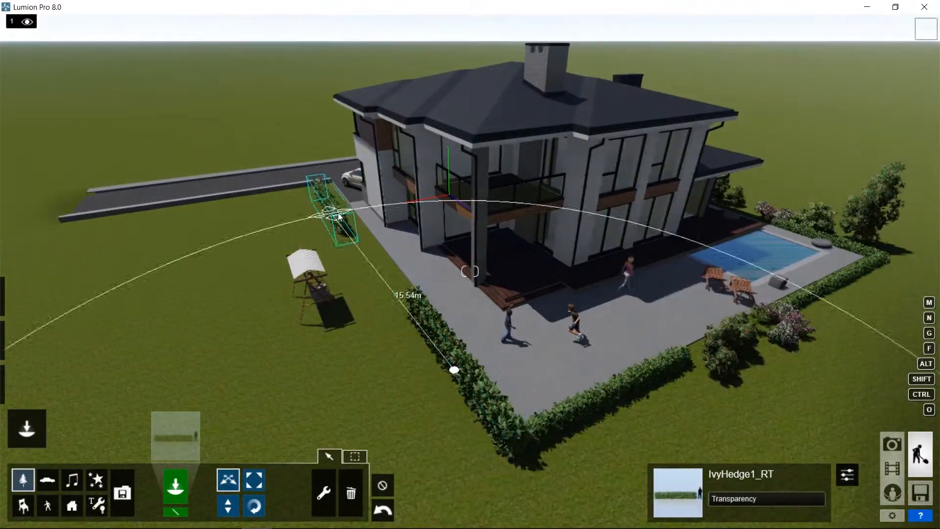
drag(327, 225, 251, 201)
Place three broad-crowned broadleaf trees from the nature library on the lawn around the house.
click(175, 436)
click(245, 134)
click(282, 85)
click(239, 85)
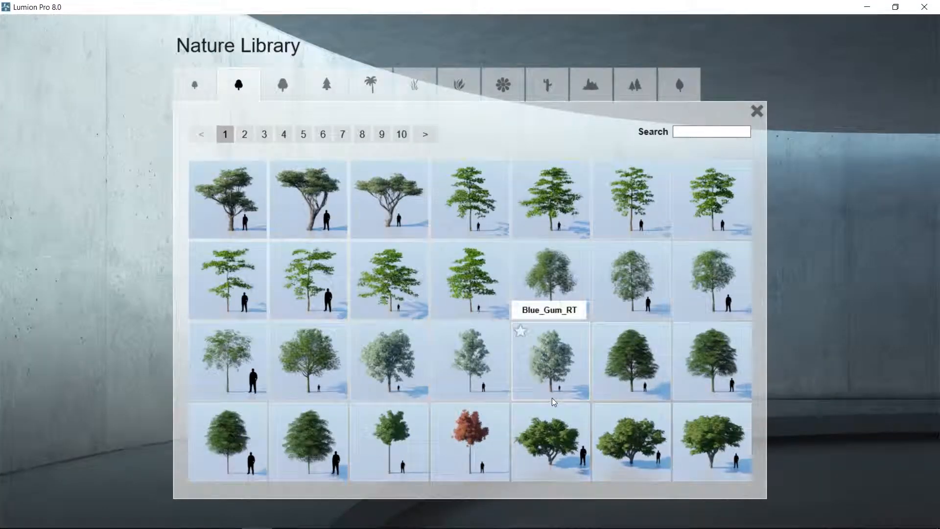
click(551, 442)
click(282, 191)
click(834, 189)
click(368, 373)
Place two CommonLinden_S_RT trees on the lawn.
click(175, 436)
click(244, 133)
click(301, 295)
click(201, 369)
click(678, 338)
Choose a slender light-green broadleaf tree and place it on the lawn near the lindens.
click(175, 435)
click(631, 206)
click(176, 436)
click(228, 441)
click(189, 333)
Choose another broadleaf tree from the nature library and place single copies far out on the ground all around the house.
key(d)
right_drag(601, 449, 534, 290)
key(s)
key(q)
click(175, 436)
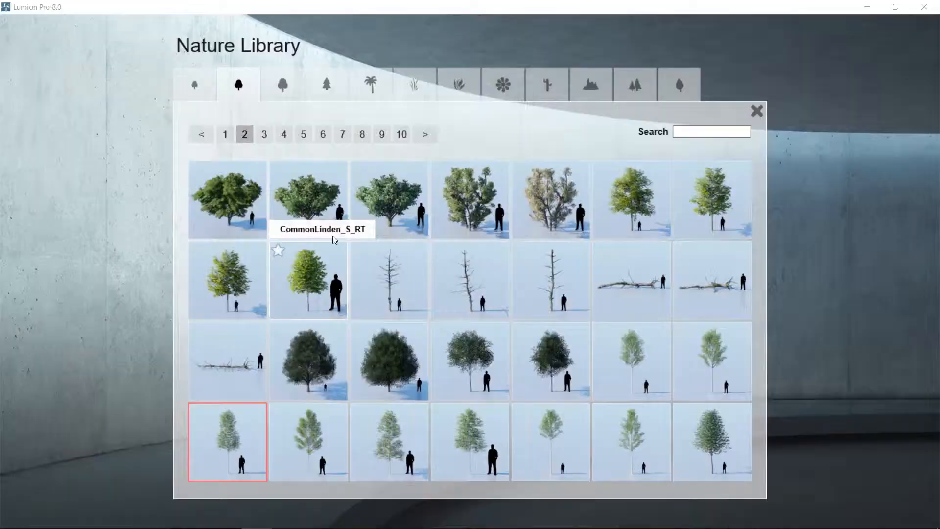
click(225, 134)
click(391, 201)
click(602, 208)
click(331, 252)
click(857, 320)
click(343, 406)
click(539, 407)
Mass-place AmericanBeech-M2_H and AmericanElm2_L2_RT trees in batches of ten copies in a wide ring around the house.
click(175, 436)
click(150, 133)
ctrl+click(316, 235)
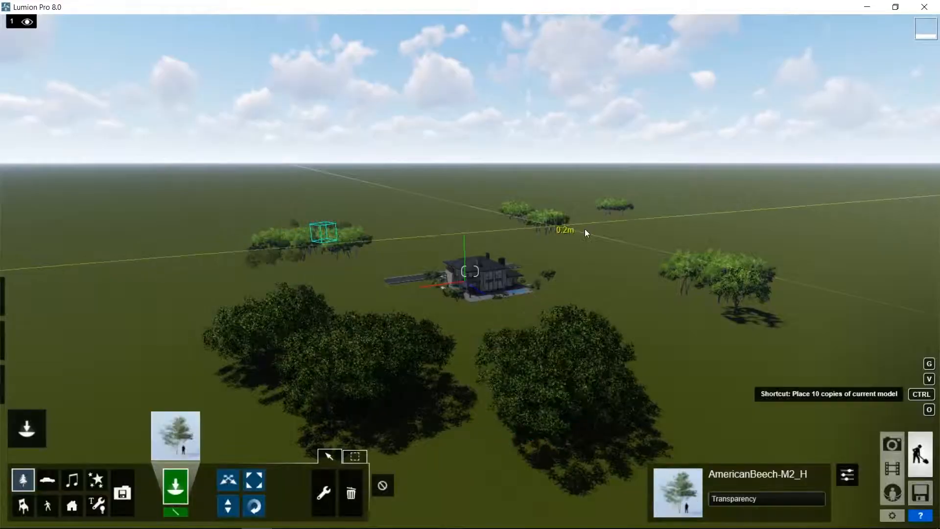
ctrl+click(602, 220)
ctrl+click(458, 209)
ctrl+click(558, 209)
ctrl+click(791, 249)
ctrl+click(725, 382)
ctrl+click(715, 231)
ctrl+click(444, 207)
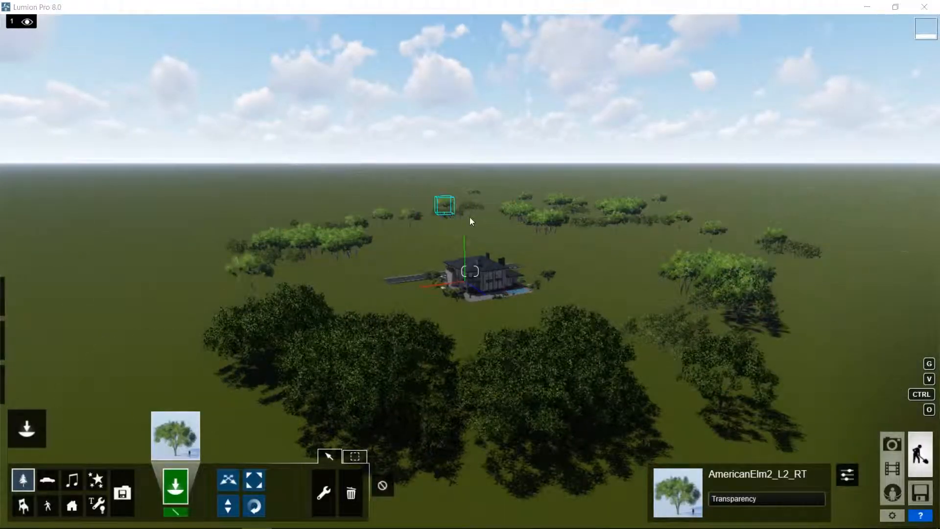
Choose one more broadleaf tree model and mass-place two batches of it in the distance beyond the house.
click(175, 436)
click(309, 200)
ctrl+click(309, 250)
ctrl+click(401, 220)
Choose the yellow Elm_Stocky_Fall_RT tree and place five single copies at scattered spots around the house.
click(175, 436)
click(244, 134)
click(551, 281)
click(543, 208)
click(334, 347)
click(472, 345)
click(670, 360)
click(725, 228)
Choose a different tree model and place one on the lawn beyond the pool, behind the shrubs.
key(w)
right_drag(494, 342, 552, 301)
key(w)
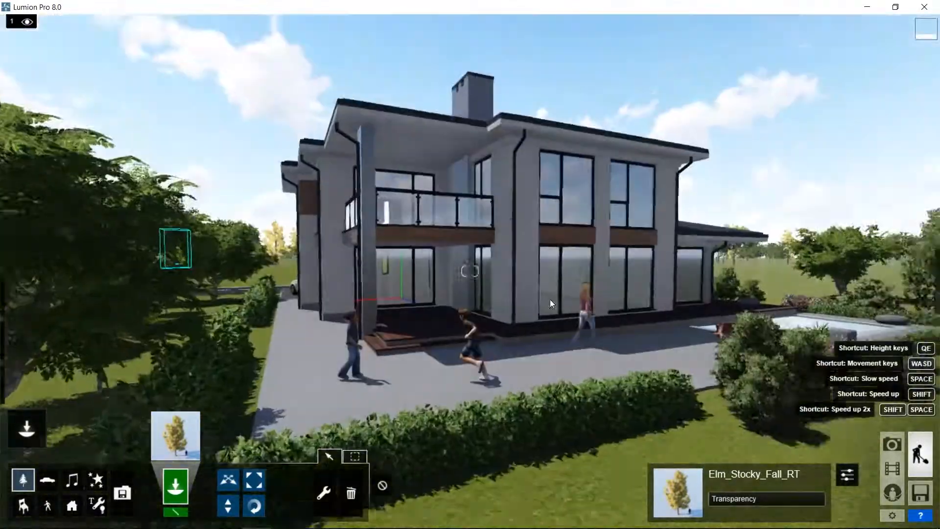
click(176, 436)
click(199, 252)
click(816, 294)
Move the two running children on the paved terrace closer to the front hedge.
click(47, 505)
click(223, 482)
drag(374, 390, 331, 405)
drag(508, 393, 447, 418)
Choose a round-crowned broadleaf tree and place two behind the hedge at the far side of the terrace.
key(d)
right_drag(650, 288, 595, 255)
click(23, 480)
click(184, 435)
click(156, 270)
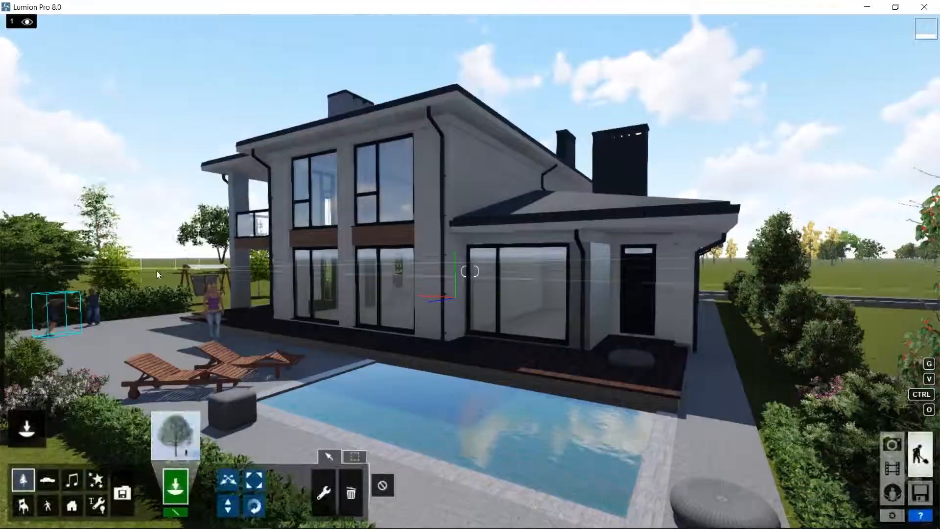
click(167, 266)
Switch to photo mode with a view across the pool and apply the Realistic style.
key(d)
right_drag(859, 283, 486, 210)
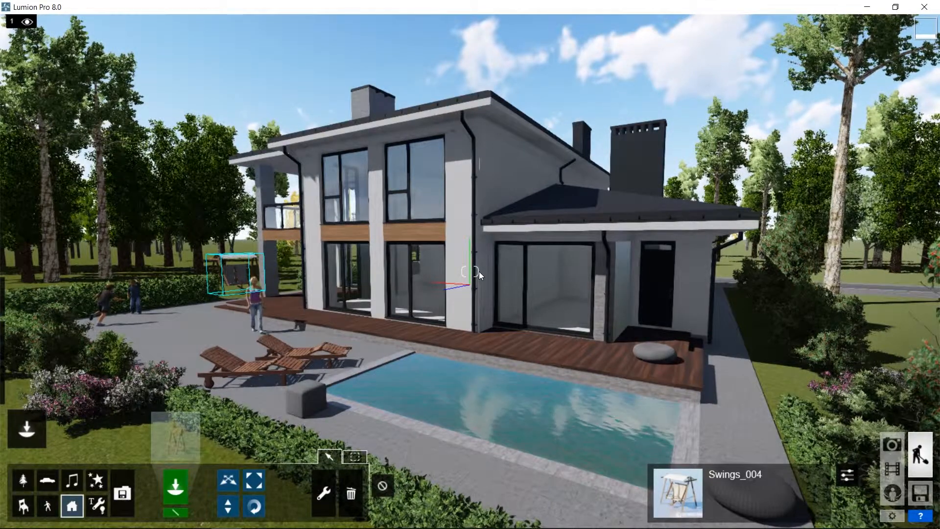
click(892, 441)
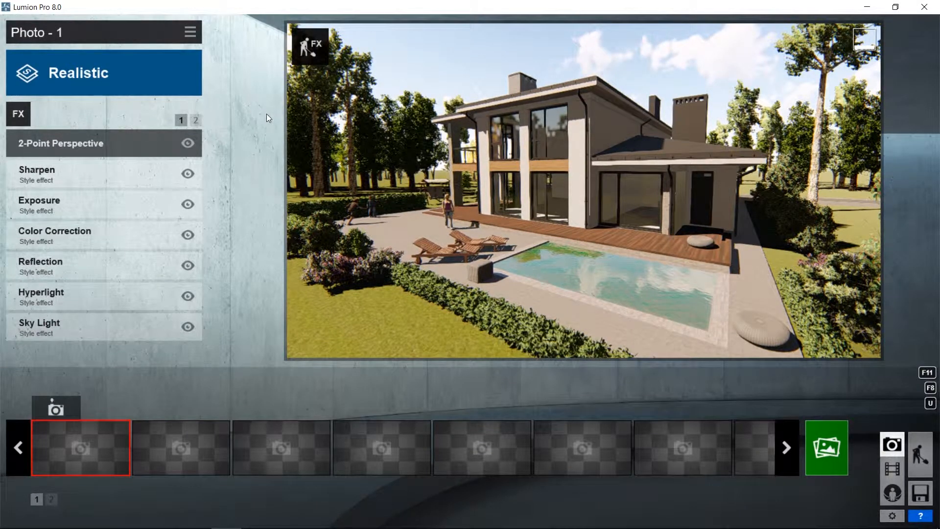
click(143, 74)
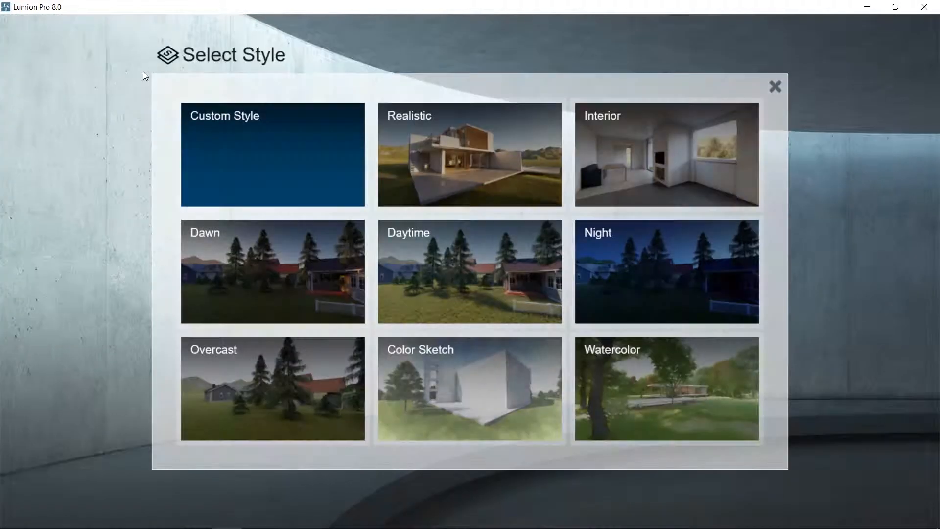
click(478, 146)
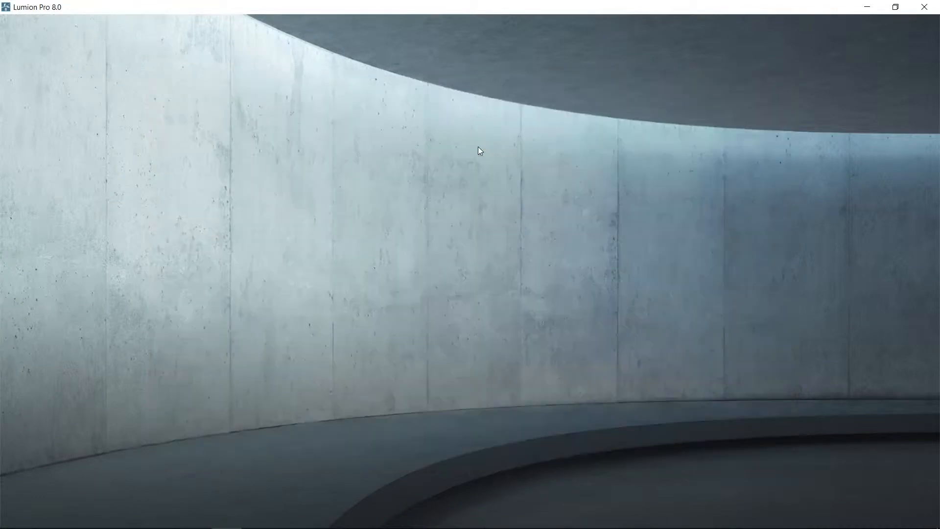
Open the 2-Point Perspective photo effect and frame the house more closely across the pool.
click(31, 113)
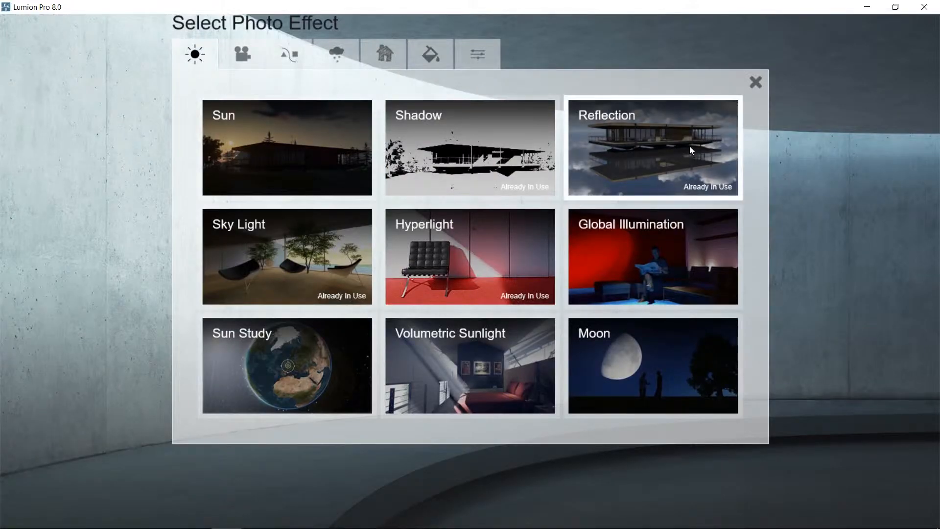
click(252, 54)
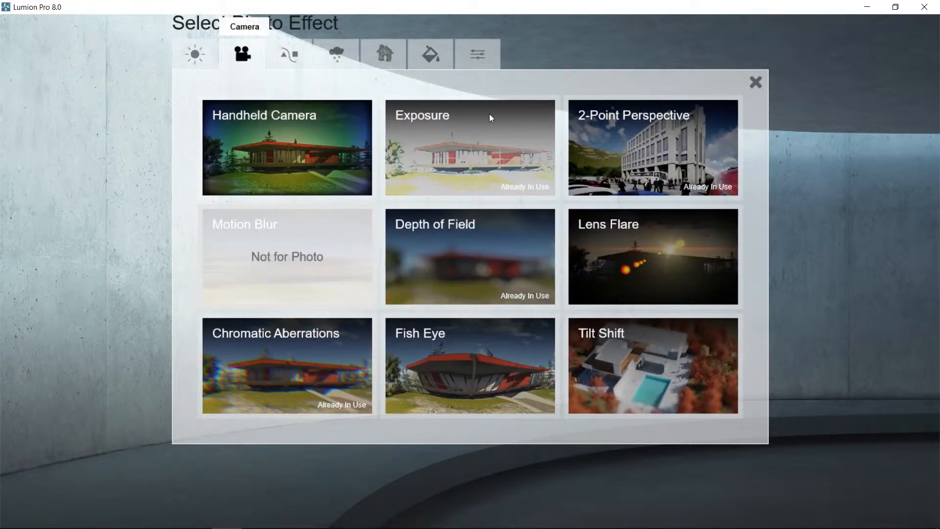
click(659, 155)
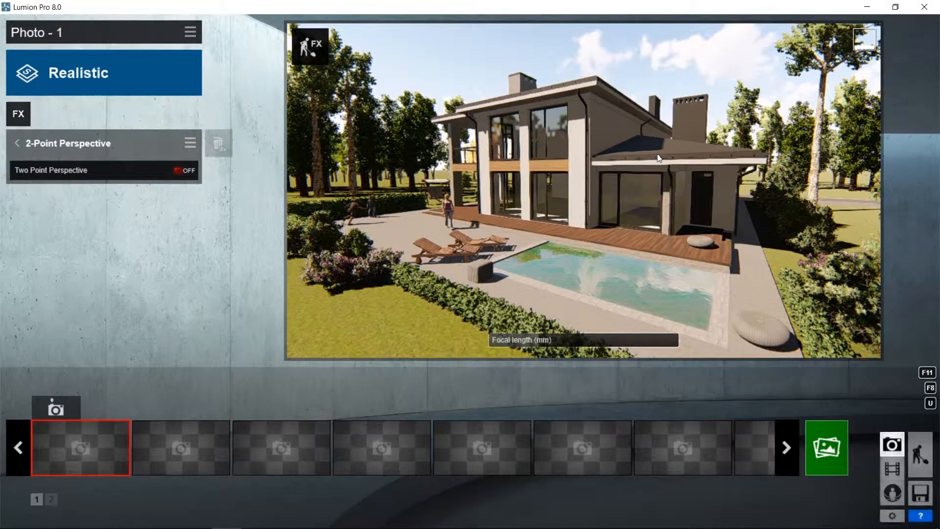
key(a)
mouse_move(587, 202)
right_down()
mouse_move(591, 192)
mouse_move(621, 213)
right_up()
key(w)
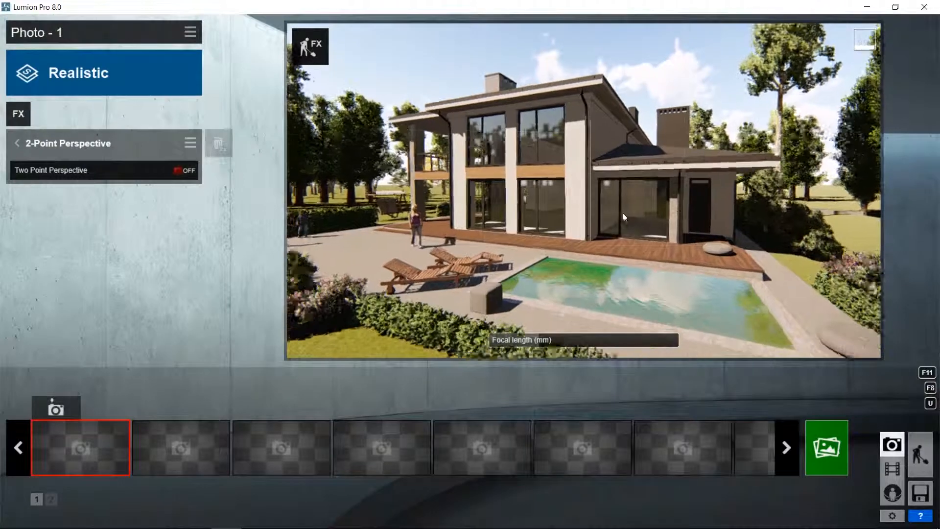
key(w)
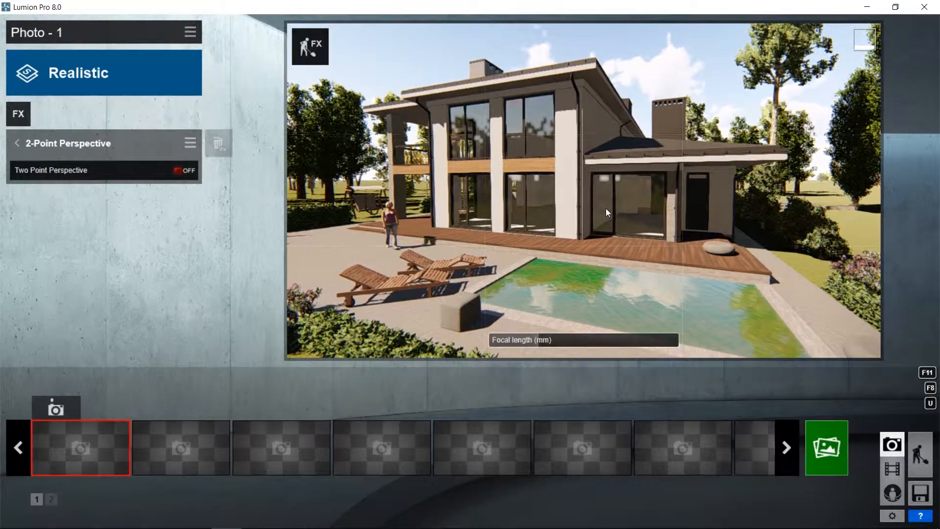
Add a Sun effect with slightly higher sun height and reduced heading and brightness, and save the view as Photo - 1.
click(19, 115)
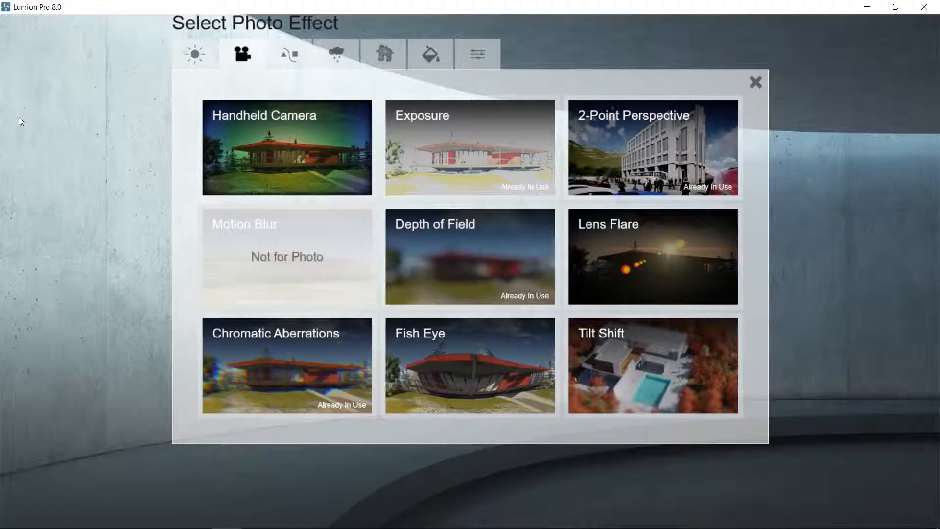
click(195, 54)
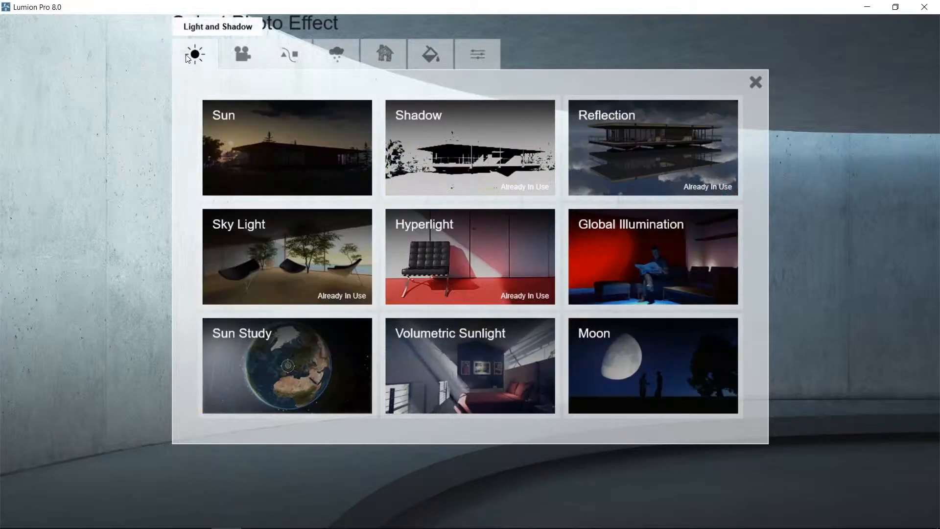
click(264, 124)
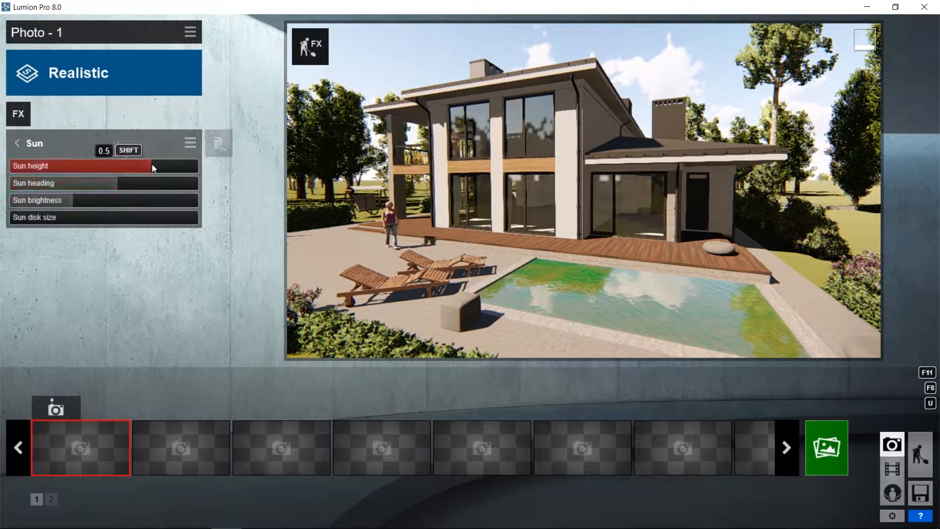
mouse_move(152, 164)
mouse_down()
mouse_move(122, 178)
mouse_move(159, 167)
mouse_up()
drag(69, 205, 104, 181)
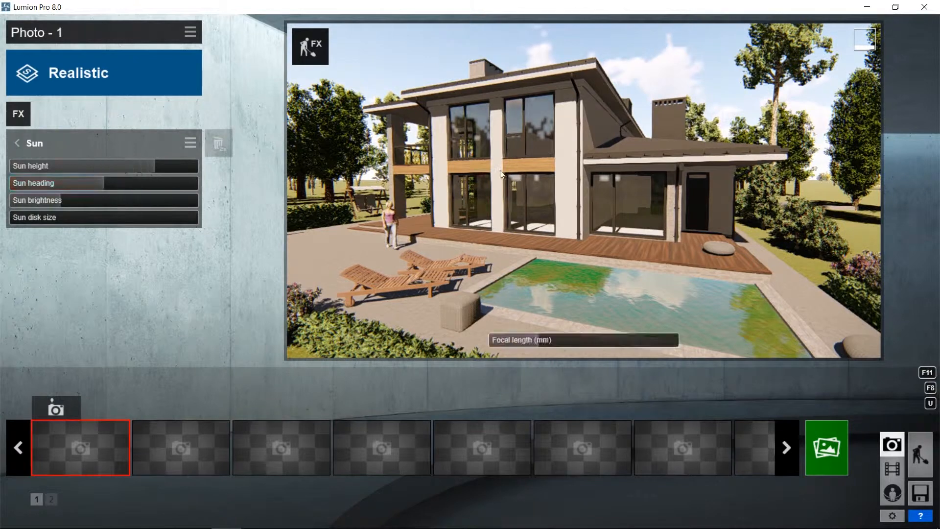
scroll(539, 172, up, 1)
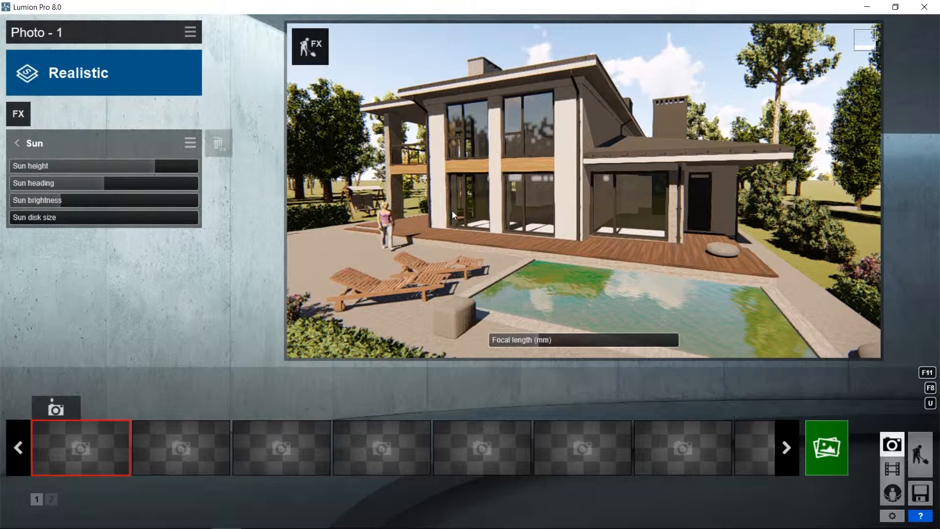
key(ctrl+1)
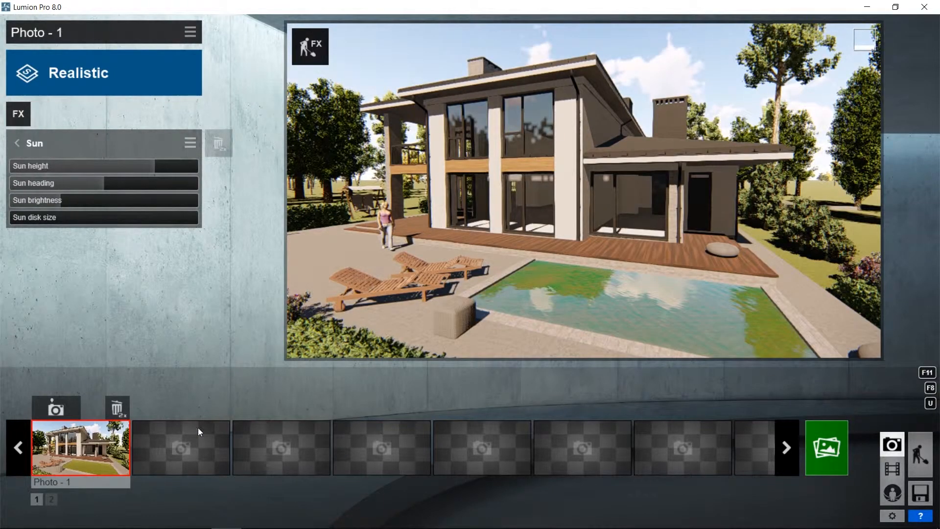
In the second photo slot, frame the balcony corner with the swing and running children, and apply the Realistic style.
click(199, 432)
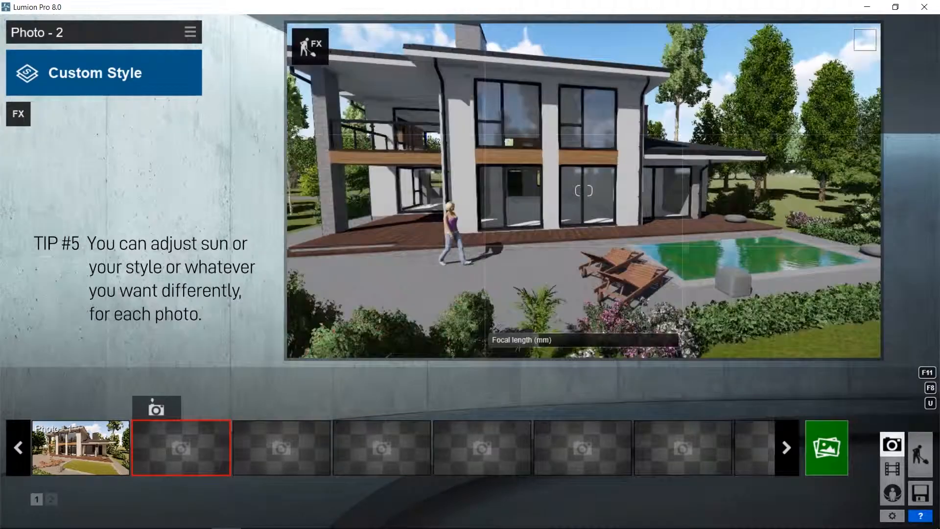
key(a)
right_drag(474, 240, 561, 254)
key(s)
key(w)
key(a)
key(q)
click(87, 70)
click(440, 151)
Add a Sun effect with slightly lower height and heading, reframe the balcony corner and save it as Photo - 2.
click(19, 114)
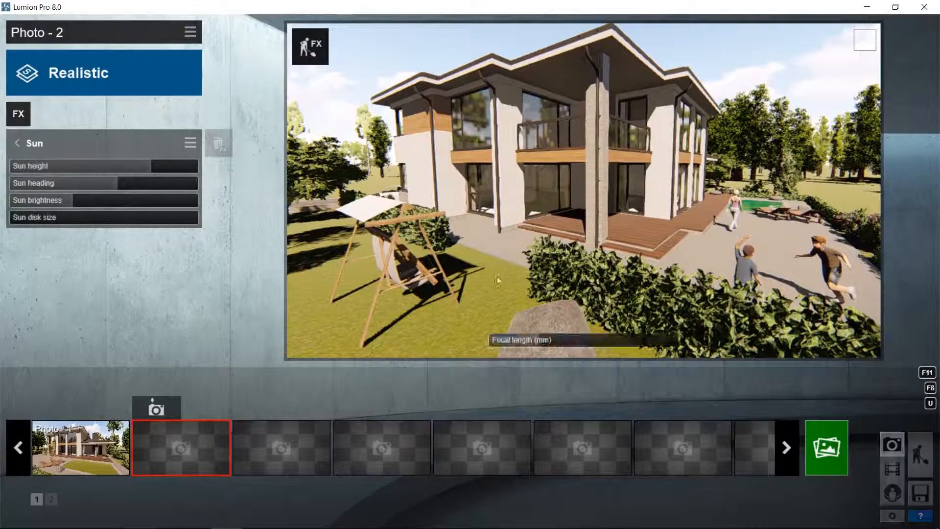
drag(150, 165, 114, 183)
right_drag(587, 183, 556, 207)
key(e)
key(w)
key(s)
key(q)
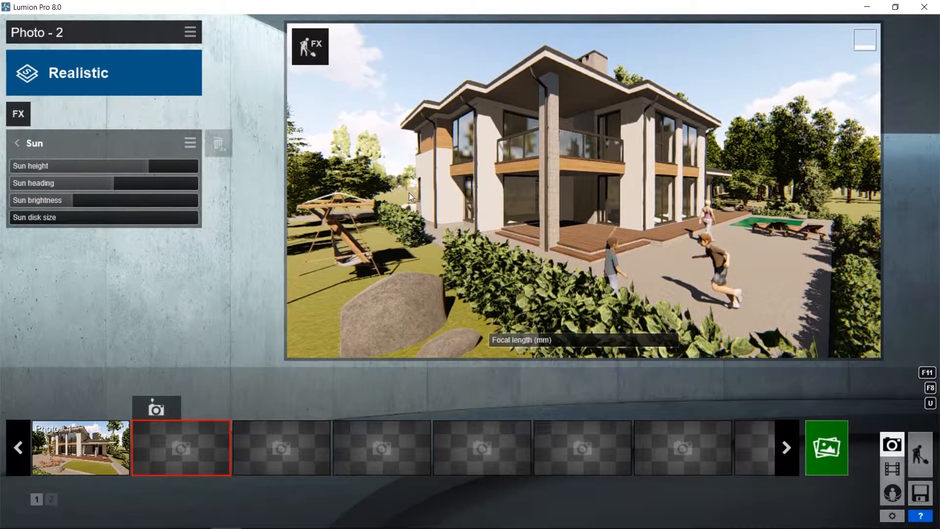
click(156, 409)
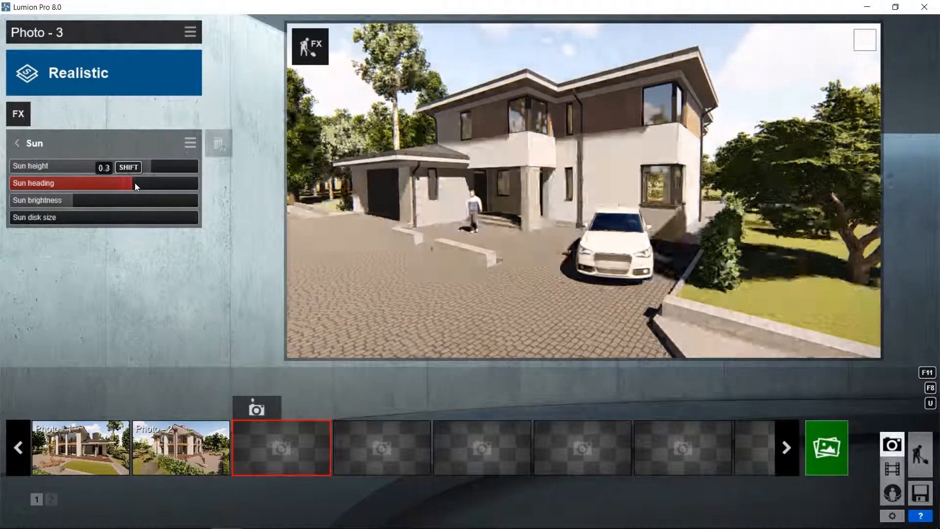
For Photo - 3, increase the sun's heading and height and frame the entrance side with the parked car more closely.
drag(135, 183, 156, 169)
key(w)
right_drag(563, 201, 587, 180)
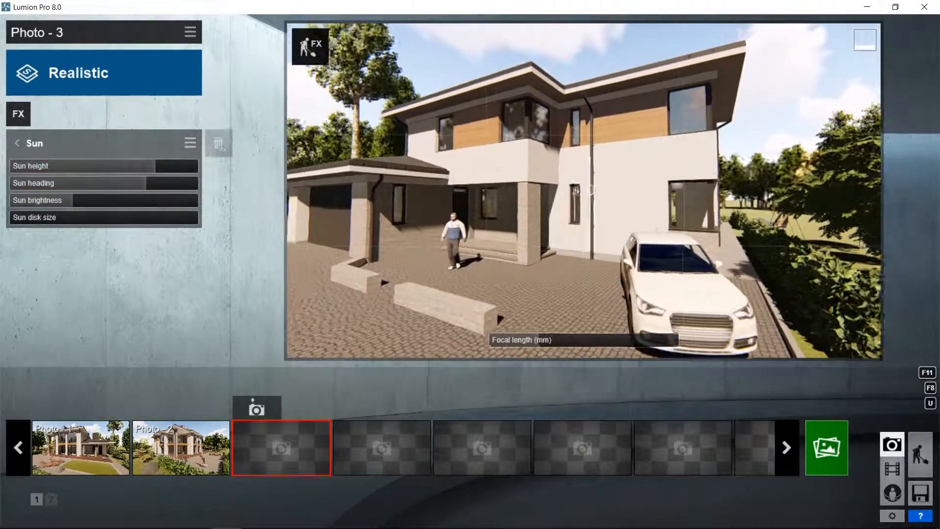
Turn on the 2-Point Perspective effect for the entrance view, adjust the framing and save it as Photo - 3.
click(18, 113)
click(636, 147)
right_drag(544, 145, 594, 178)
key(d)
key(a)
key(s)
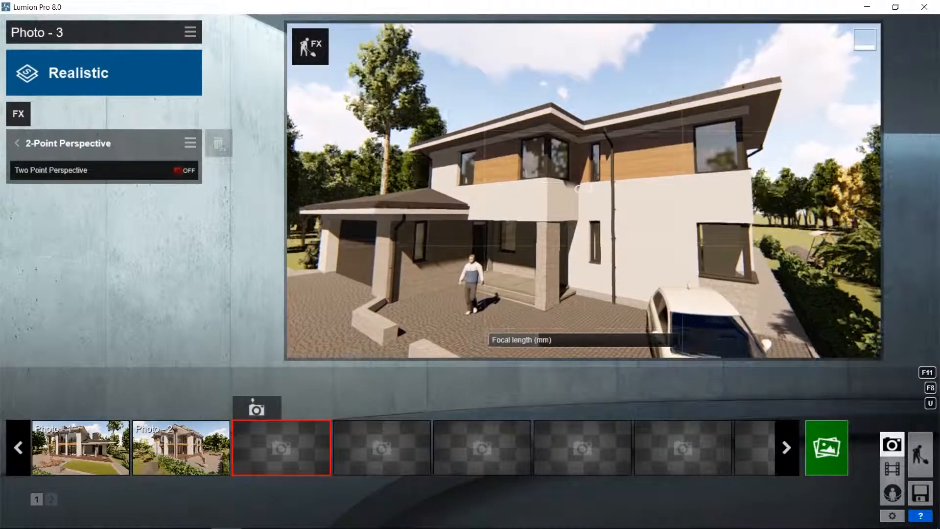
click(187, 171)
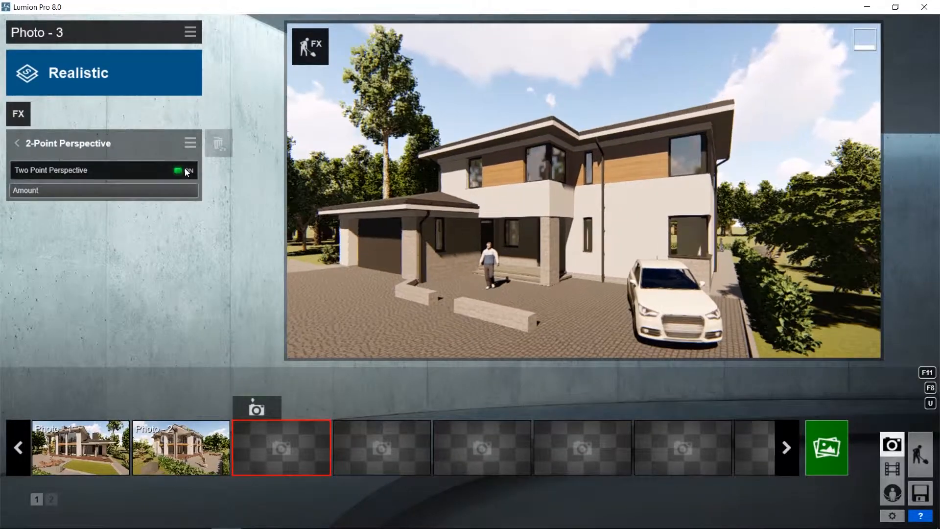
right_drag(588, 193, 585, 192)
key(ctrl+3)
Render the photo set of all three saved photos at Print size, 3840x2160.
click(827, 447)
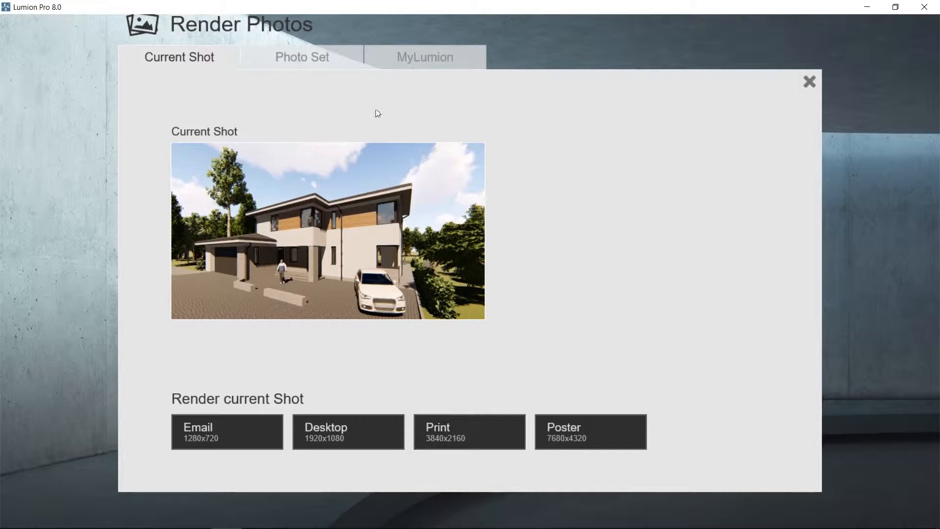
click(320, 57)
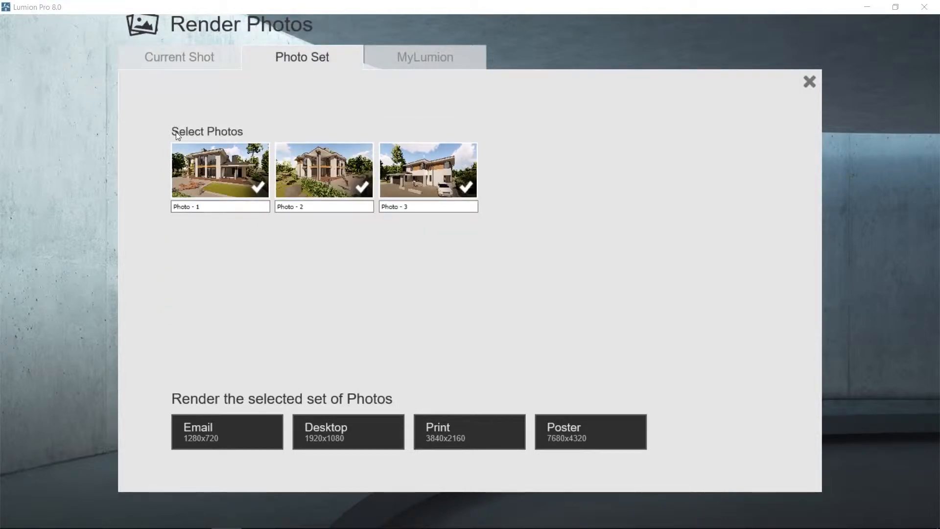
click(490, 423)
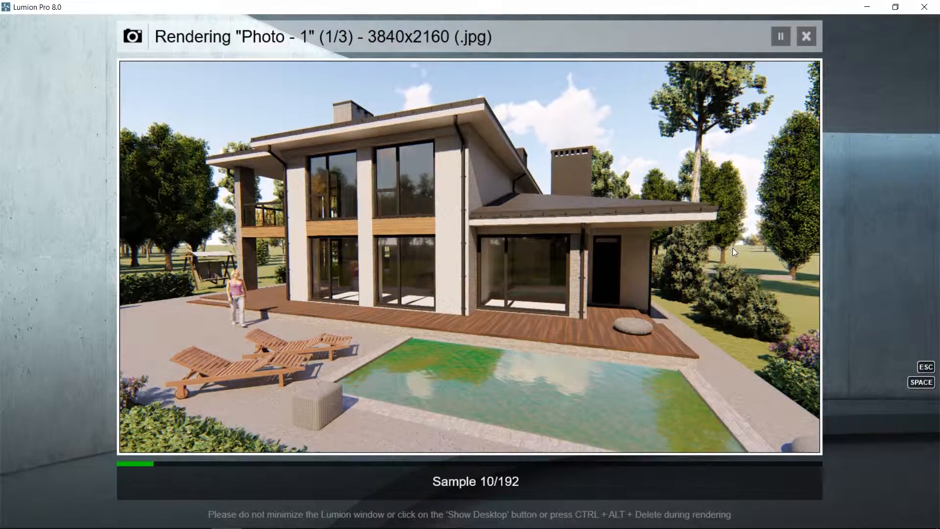